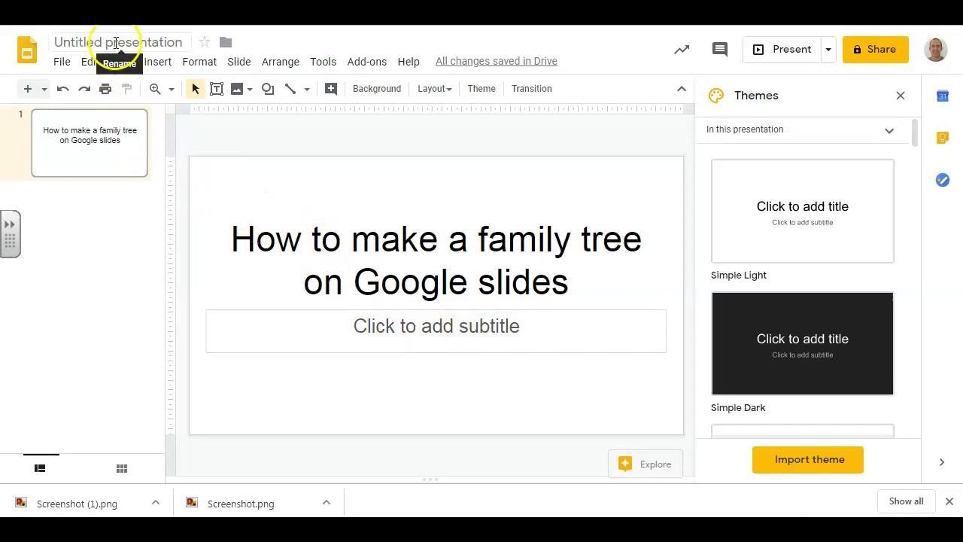
Rename the presentation to 'How to make a family tree on Google slides'
click(116, 43)
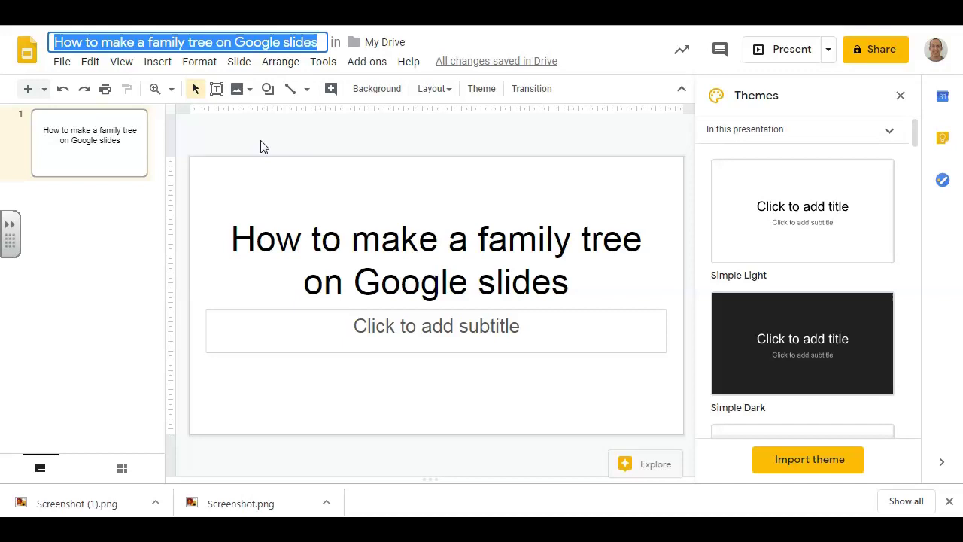
In Page setup, apply a custom portrait slide size of 21 × 29 cm
click(65, 62)
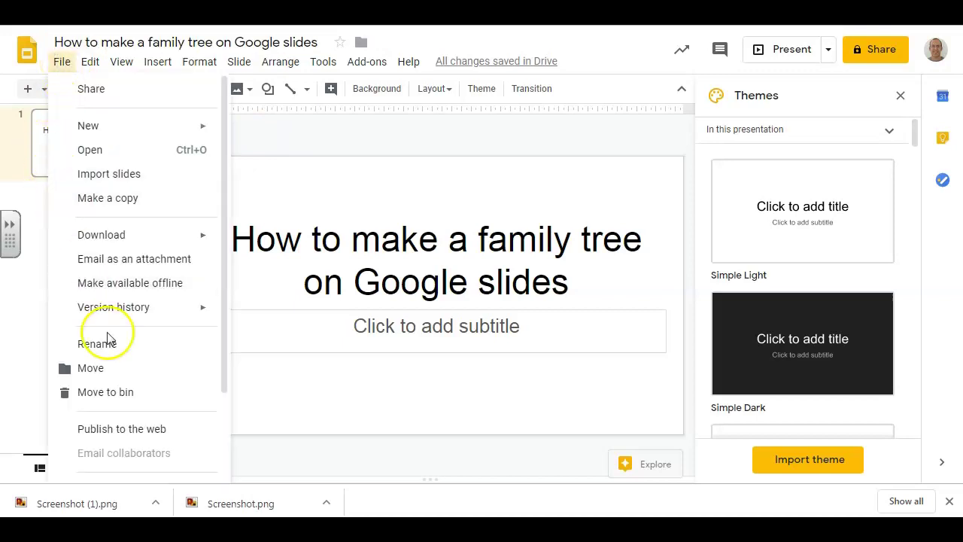
scroll(107, 336, down, 3)
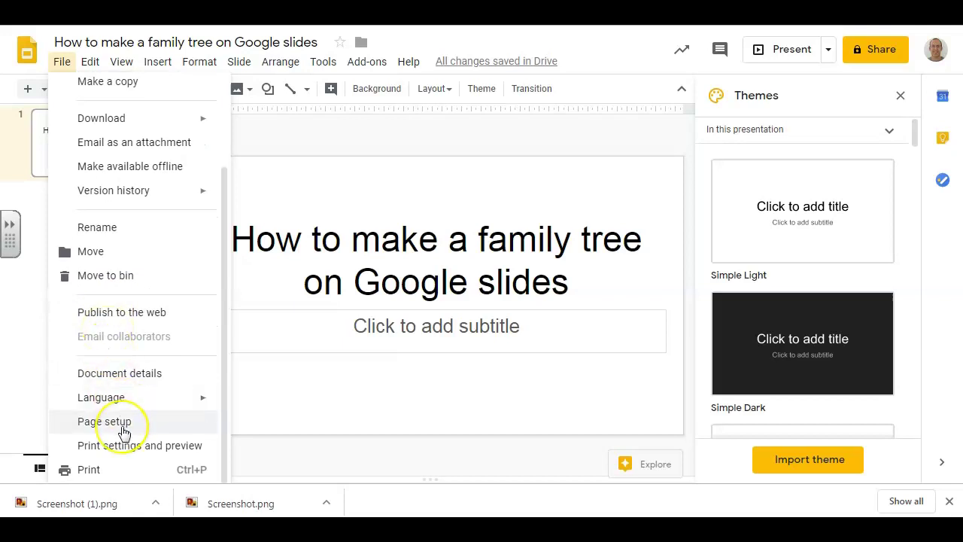
click(123, 427)
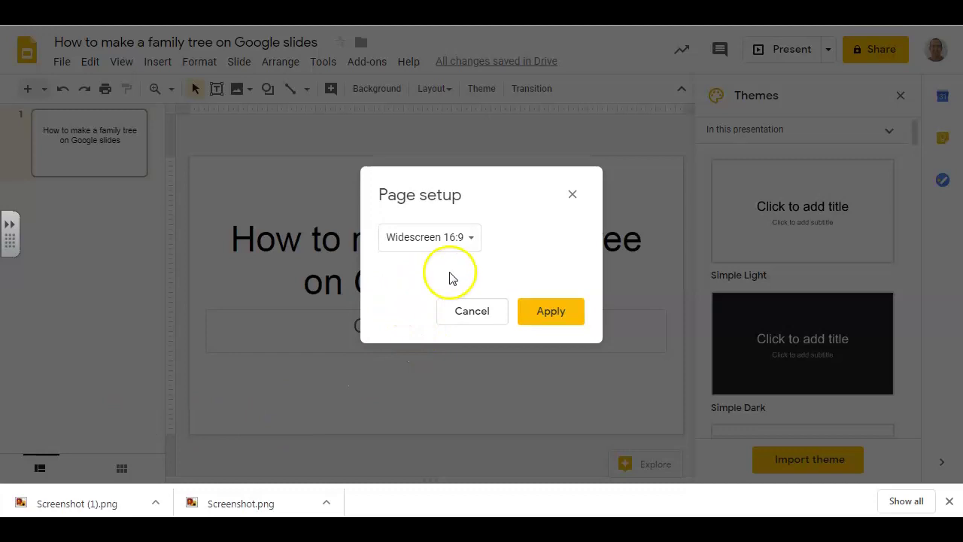
click(472, 239)
click(472, 241)
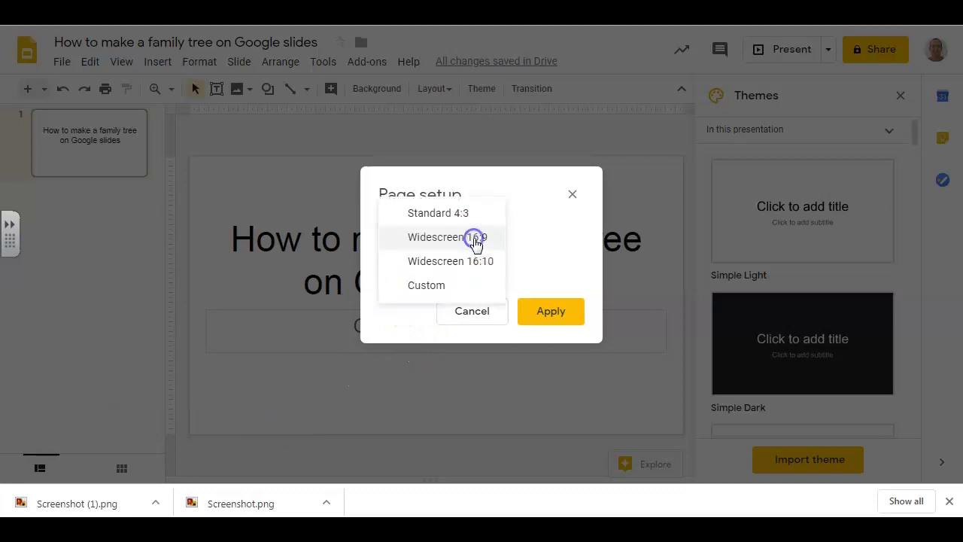
click(444, 285)
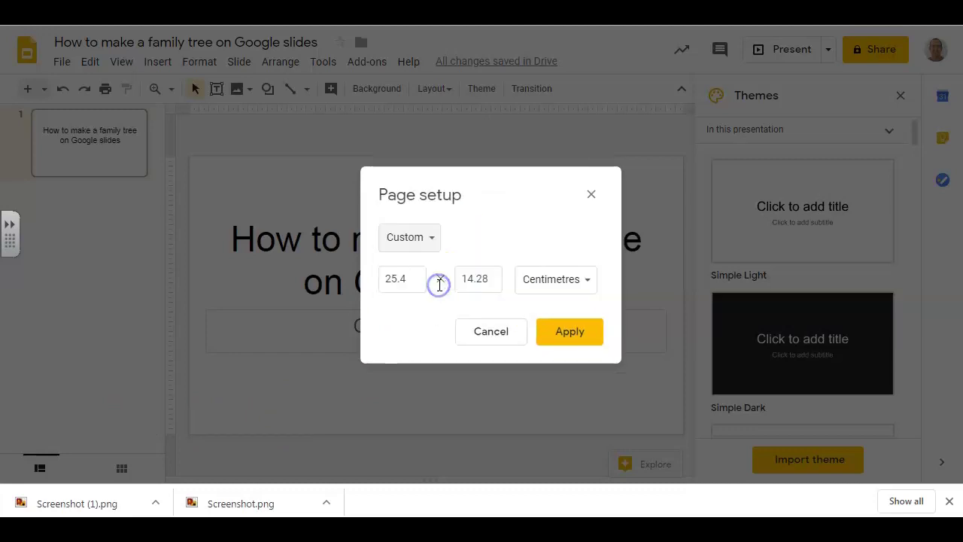
double_click(399, 279)
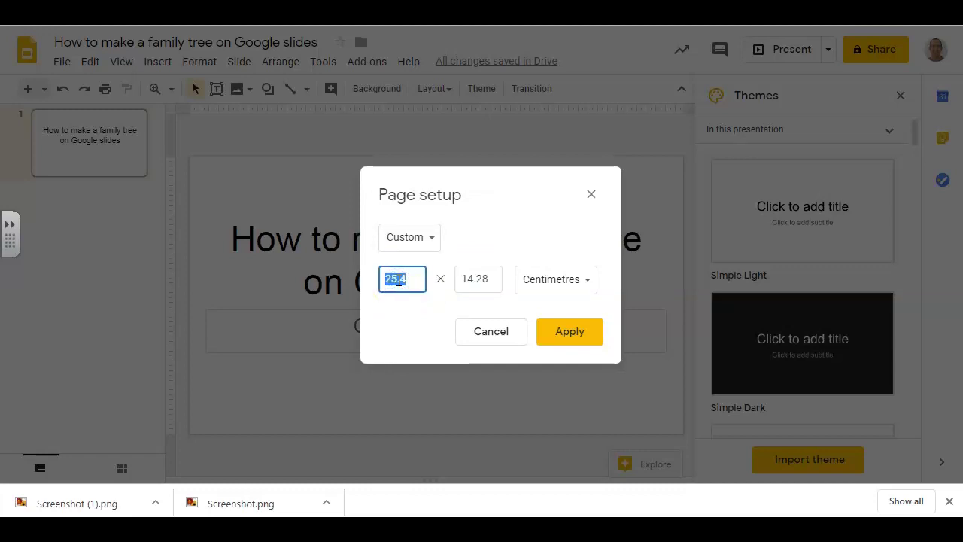
text(21)
double_click(477, 279)
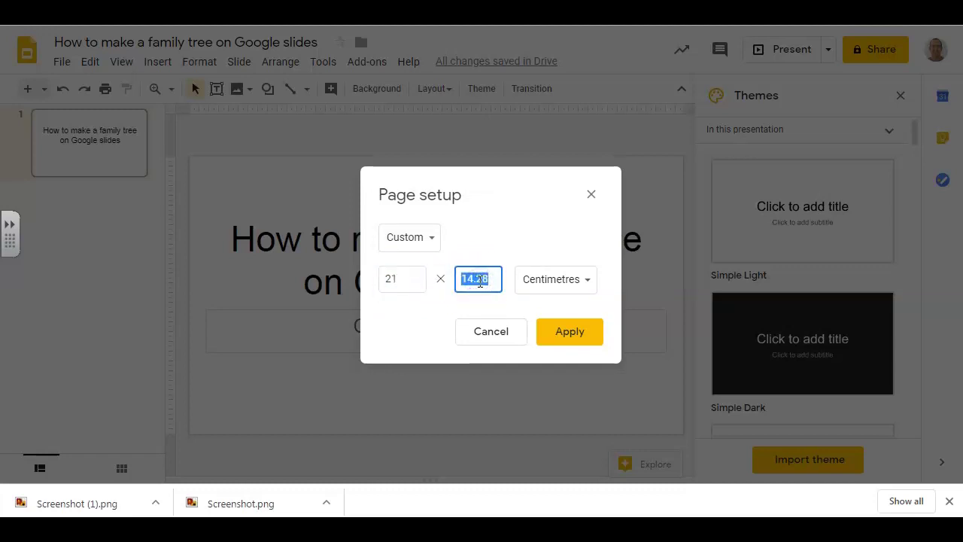
text(29)
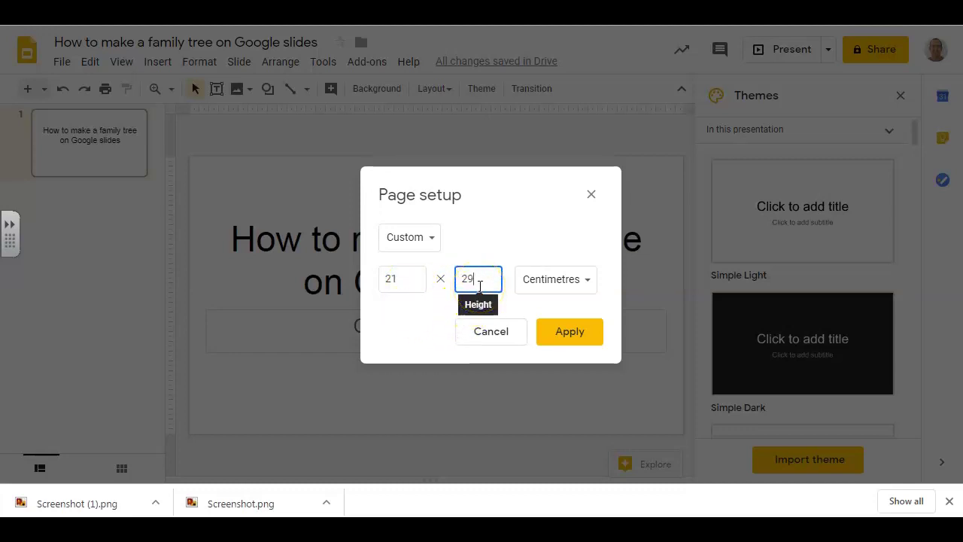
click(574, 337)
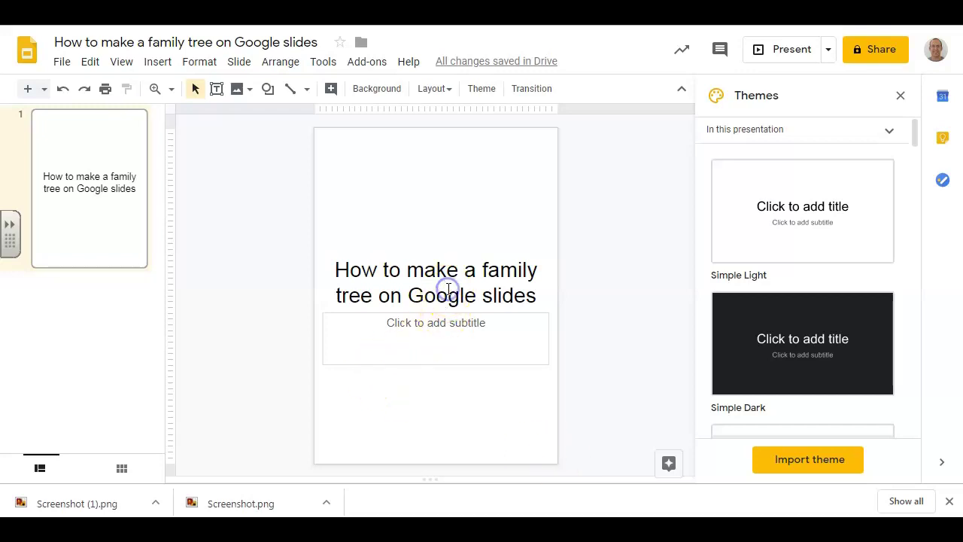
Drag the title box to the top of the slide and close the Themes panel
click(426, 275)
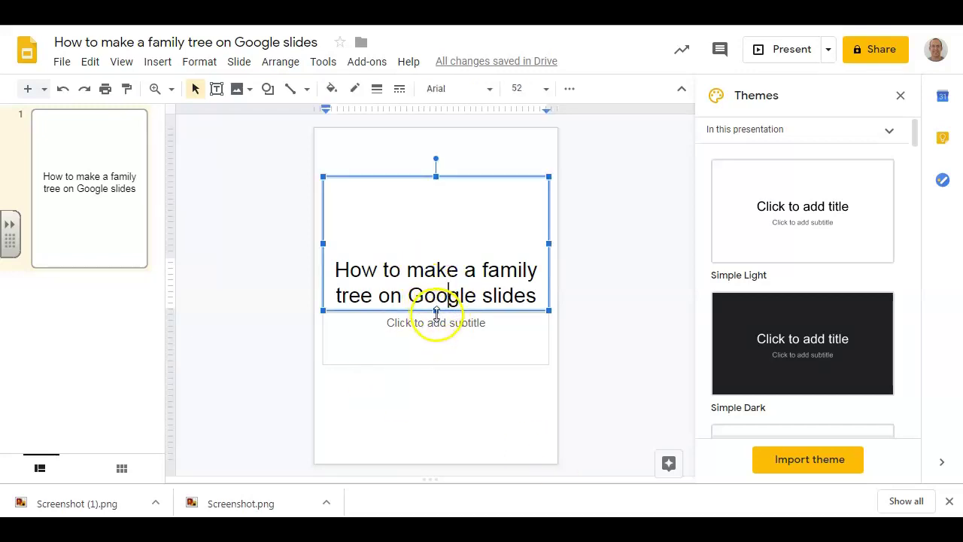
click(447, 241)
drag(446, 241, 462, 148)
click(603, 335)
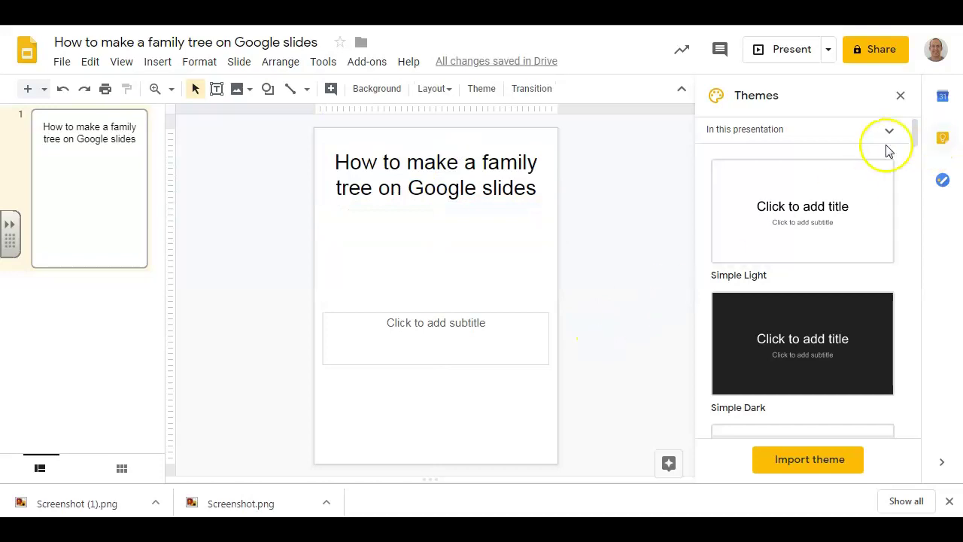
click(905, 97)
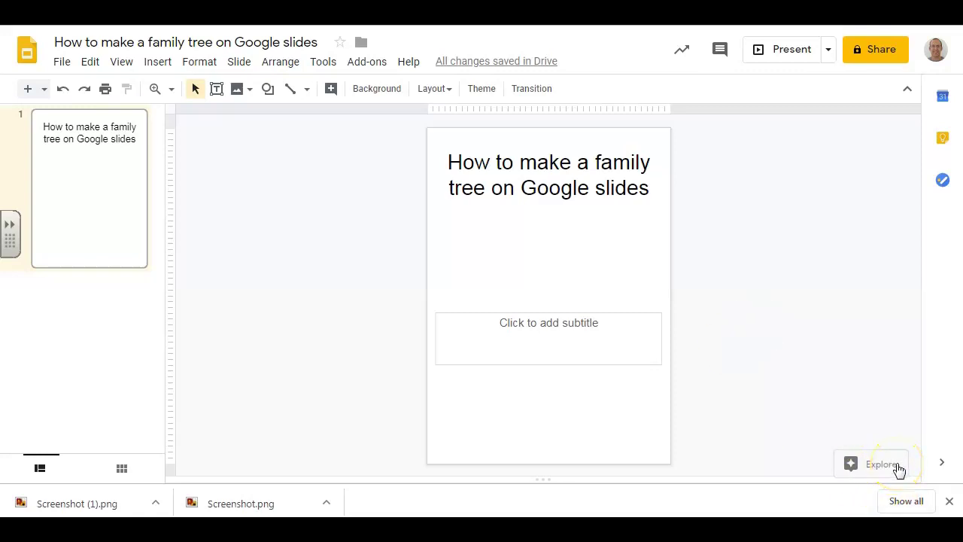
Search for 'tree' in the Explore panel
click(897, 466)
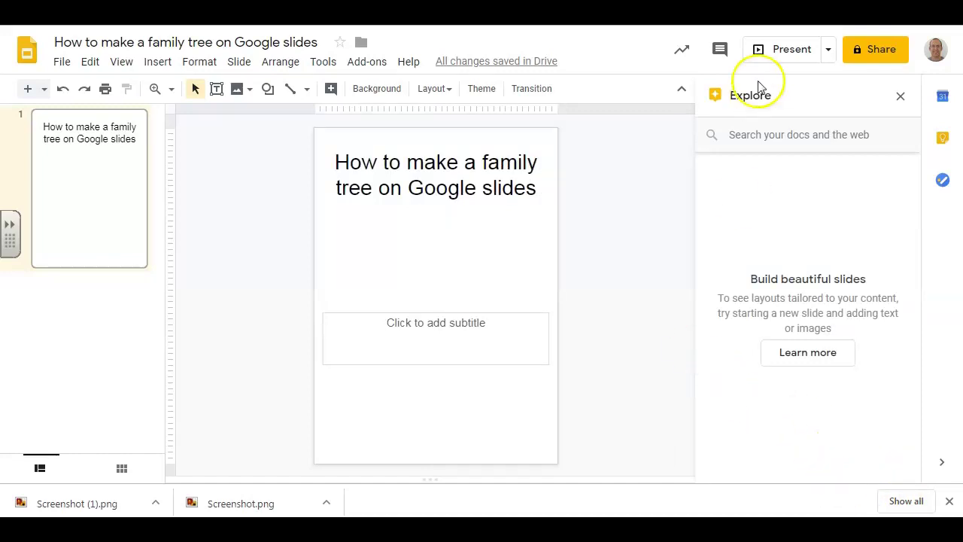
click(766, 137)
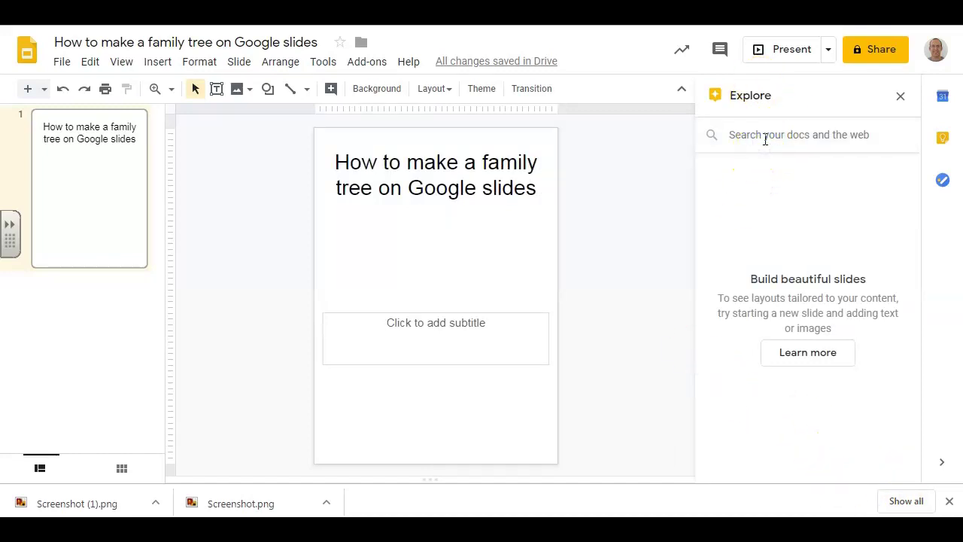
text(free)
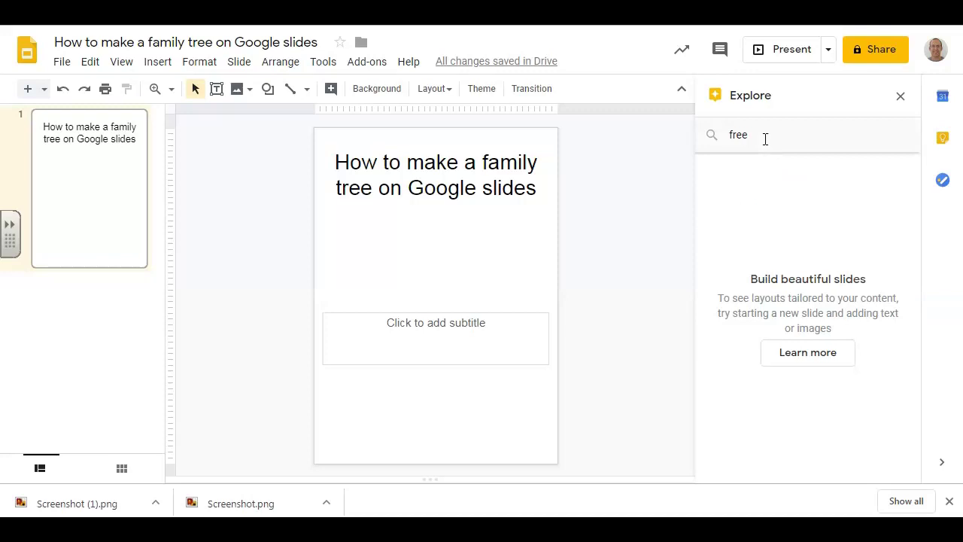
key(BackSpace)
key(BackSpace)
key(BackSpace)
key(BackSpace)
key(BackSpace)
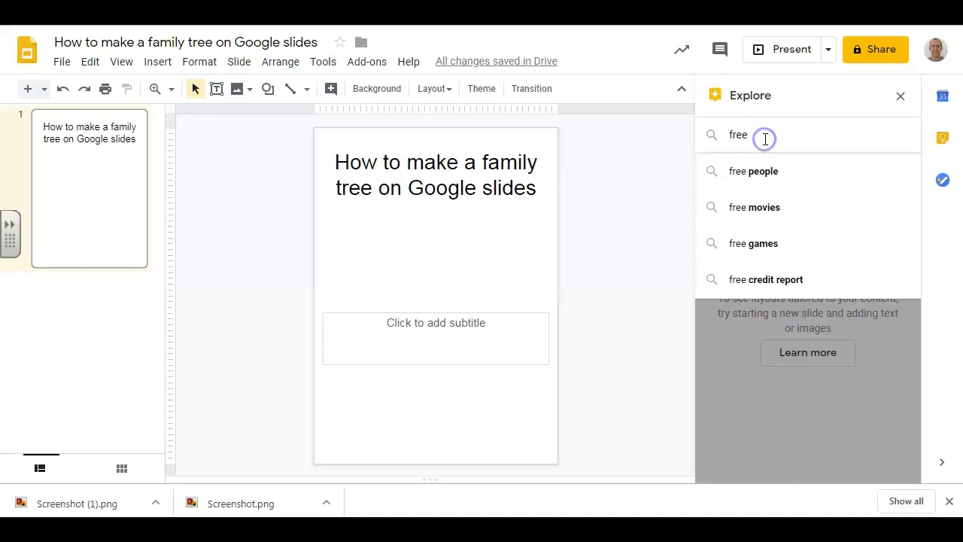
text(t)
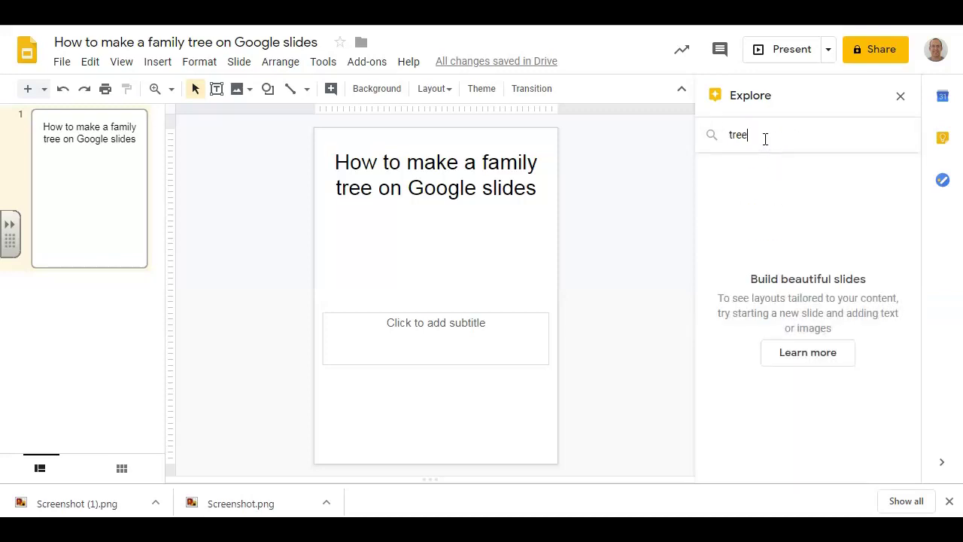
key(Return)
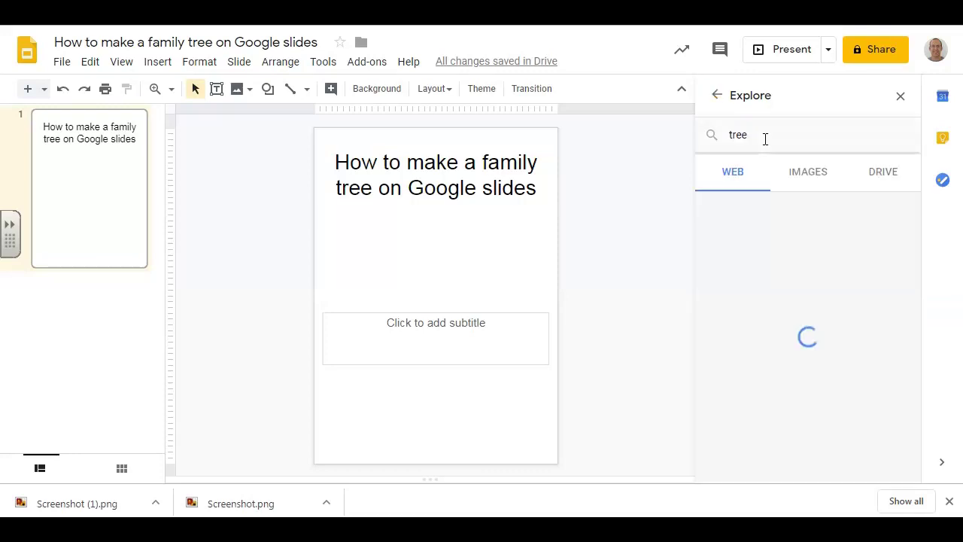
Show the image results for 'tree' and browse through them
click(821, 170)
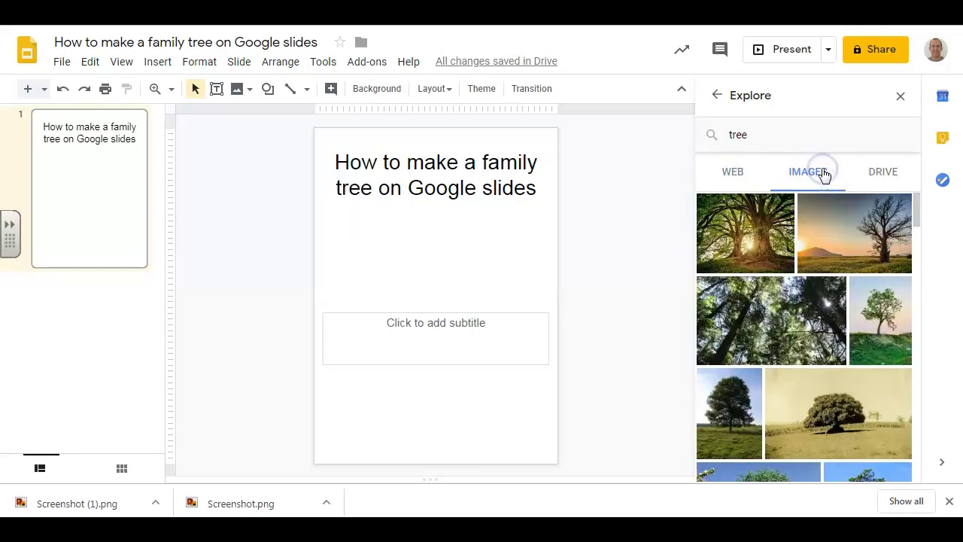
scroll(863, 394, down, 1)
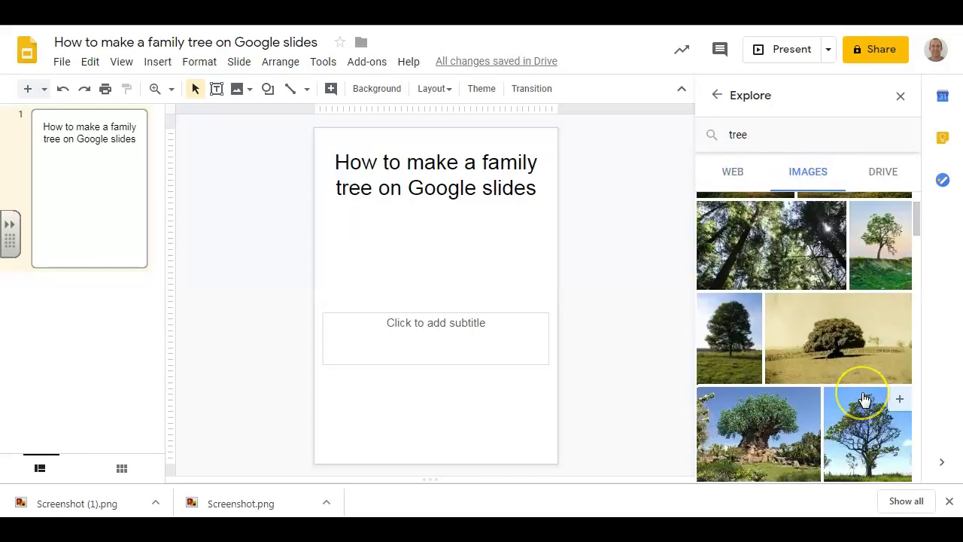
scroll(864, 399, down, 2)
scroll(870, 406, down, 5)
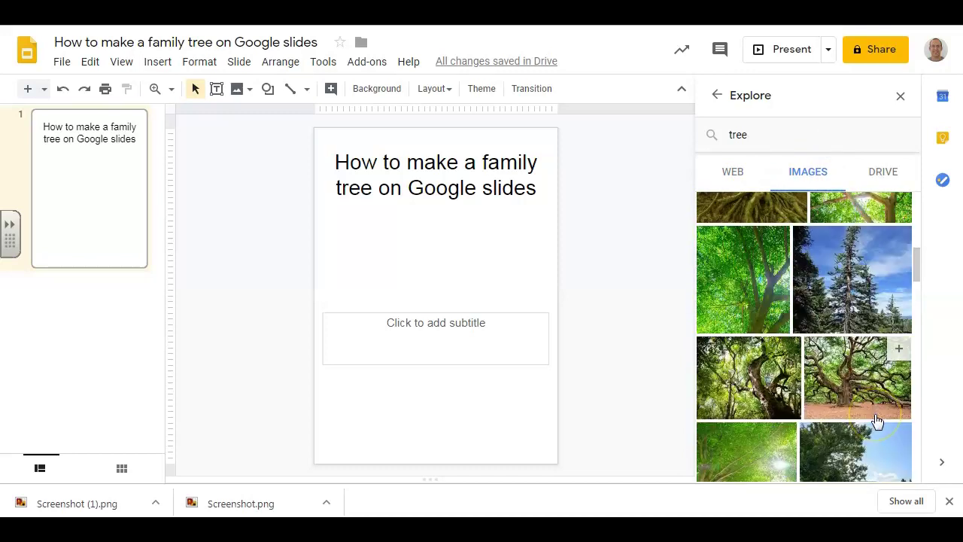
scroll(877, 421, down, 4)
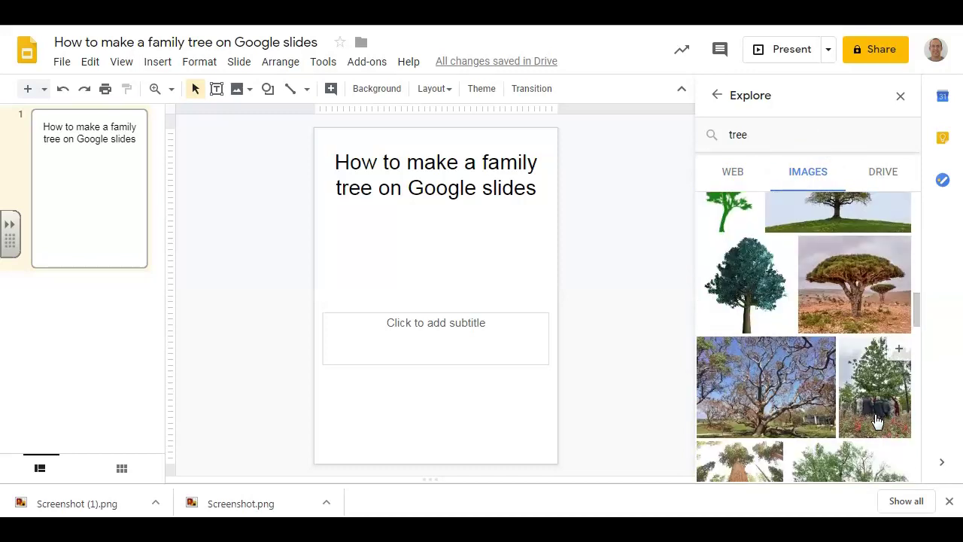
scroll(877, 422, down, 2)
scroll(877, 422, down, 3)
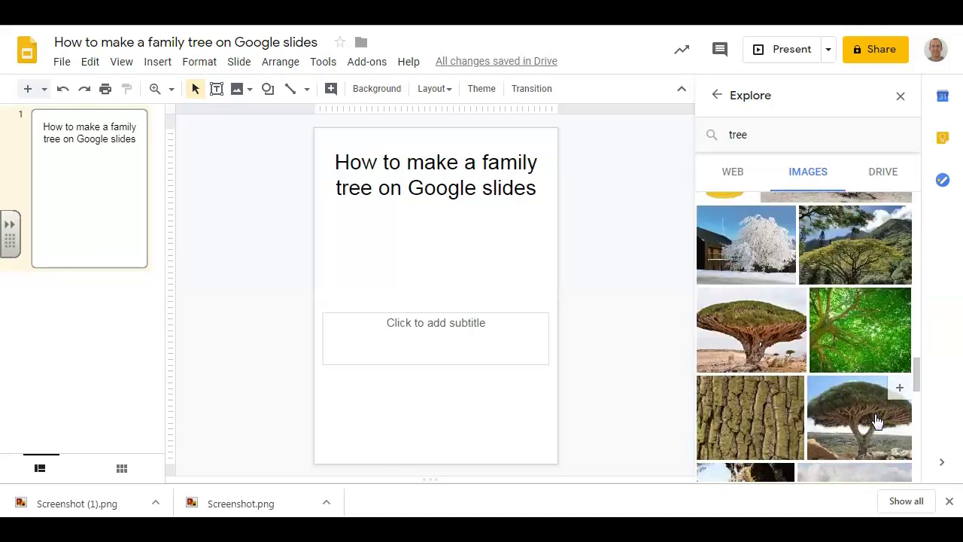
scroll(876, 421, down, 3)
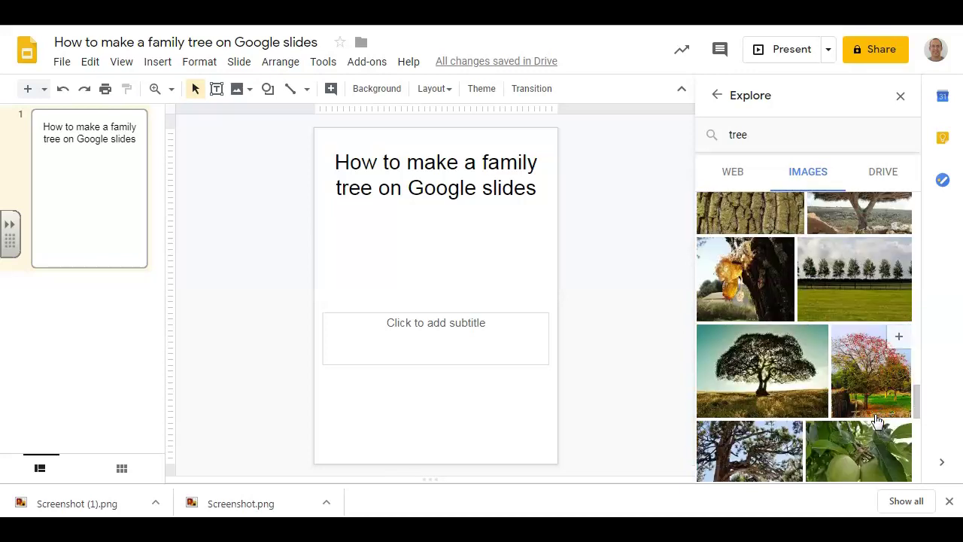
scroll(877, 421, down, 6)
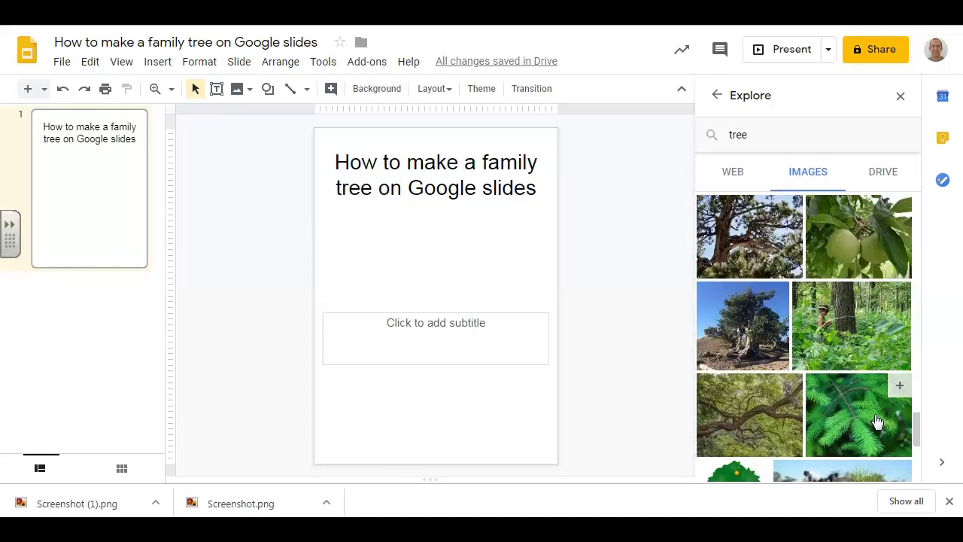
scroll(877, 422, up, 10)
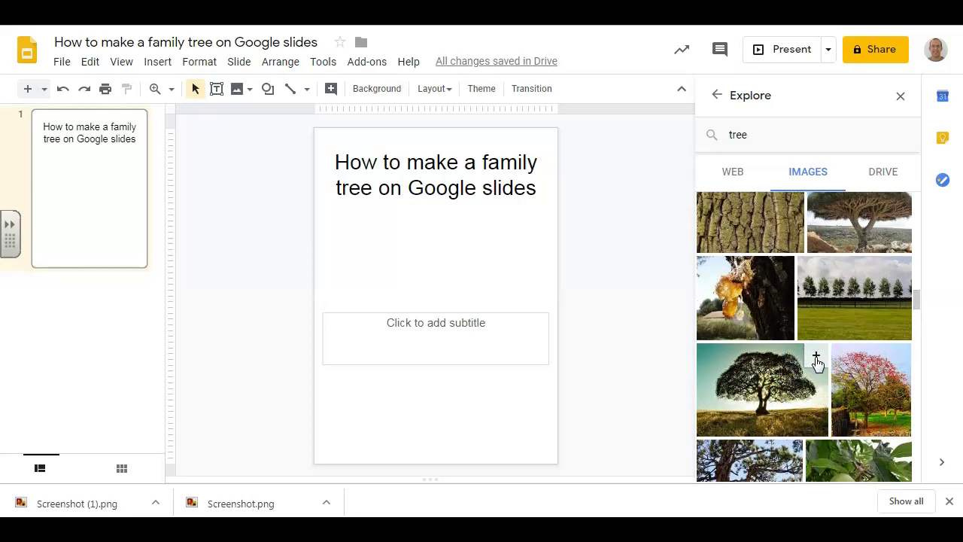
Insert the lone-tree photo and stretch it to fill the whole slide
click(817, 362)
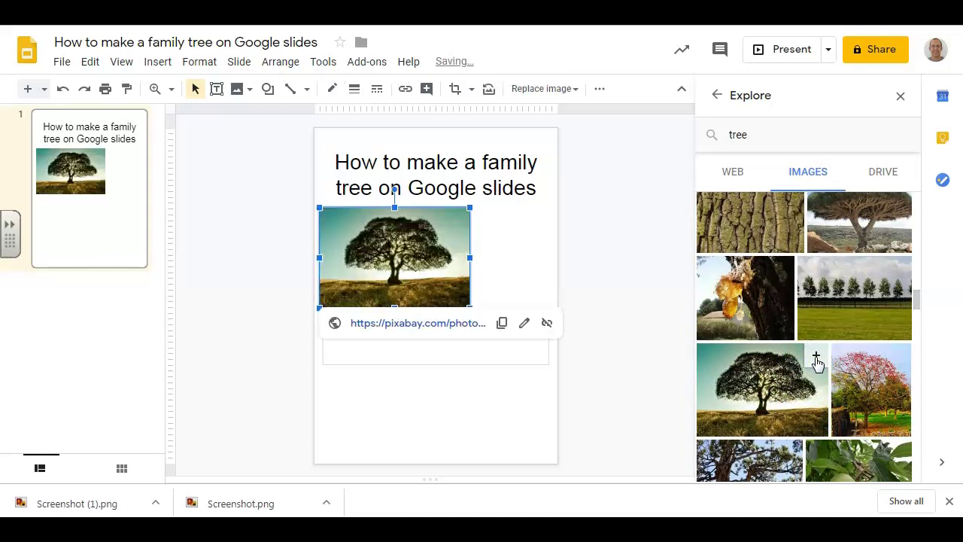
click(604, 286)
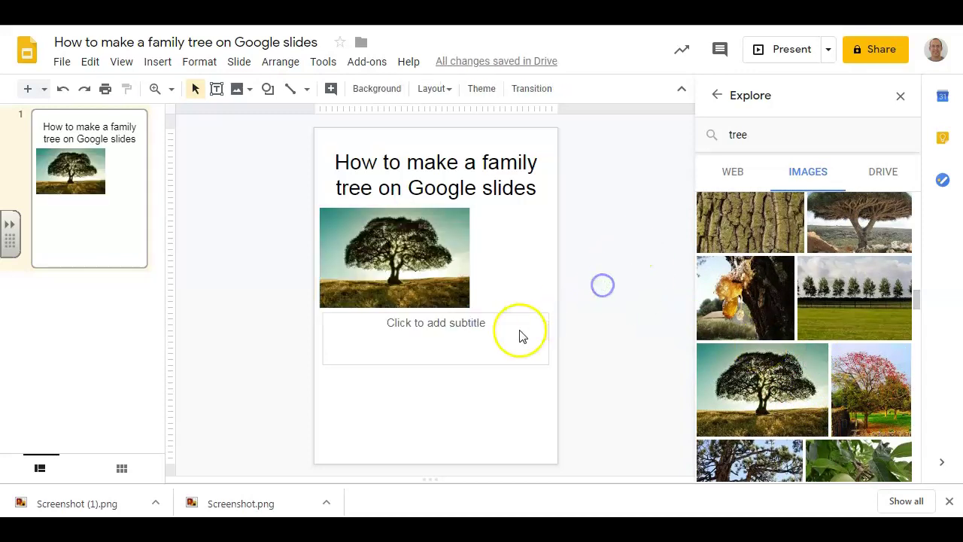
click(434, 267)
drag(470, 307, 510, 364)
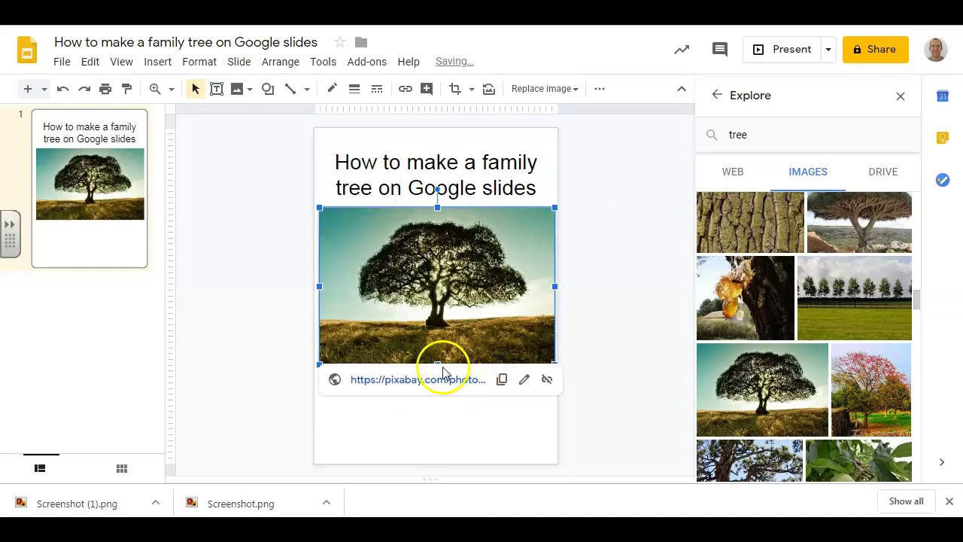
drag(437, 364, 429, 462)
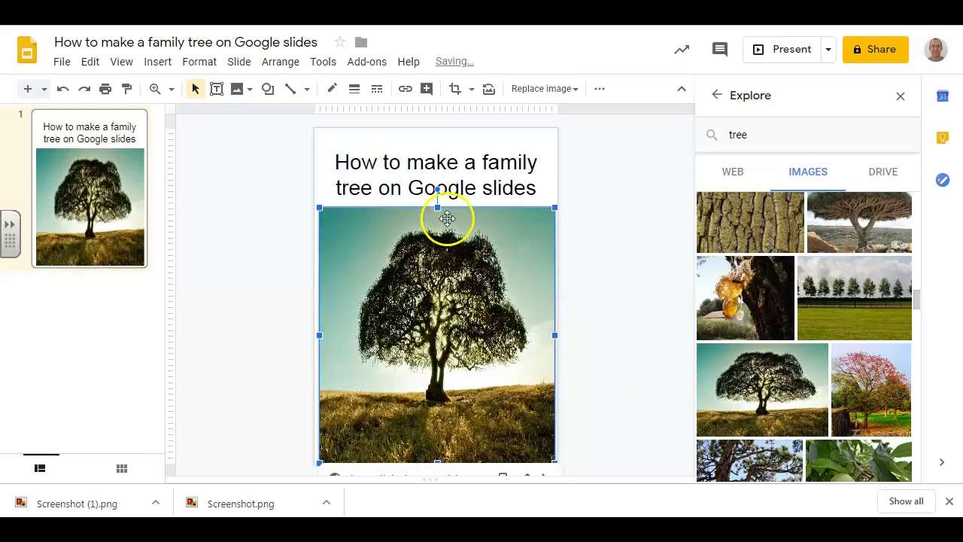
drag(439, 206, 447, 128)
drag(319, 296, 315, 298)
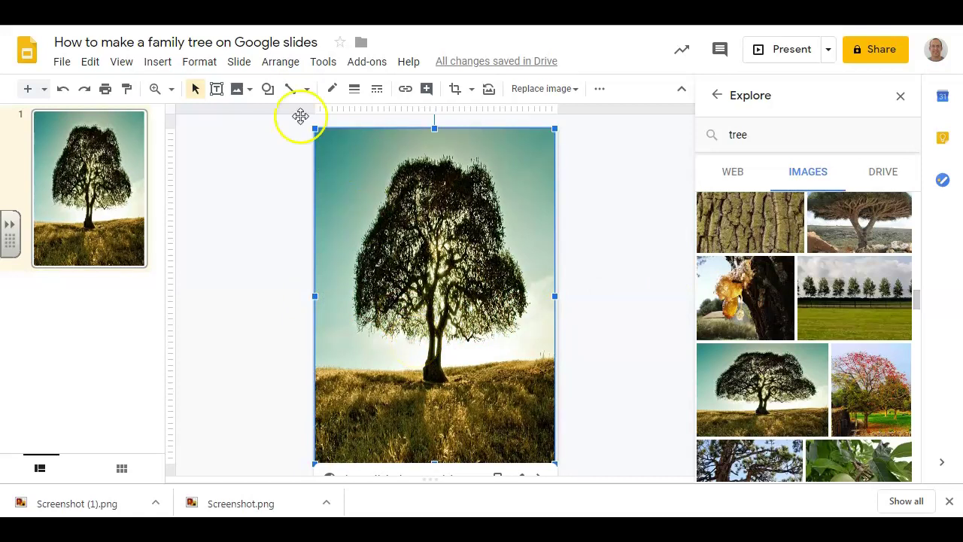
Send the tree photo to the back, close Explore, and park it left of the slide
click(289, 66)
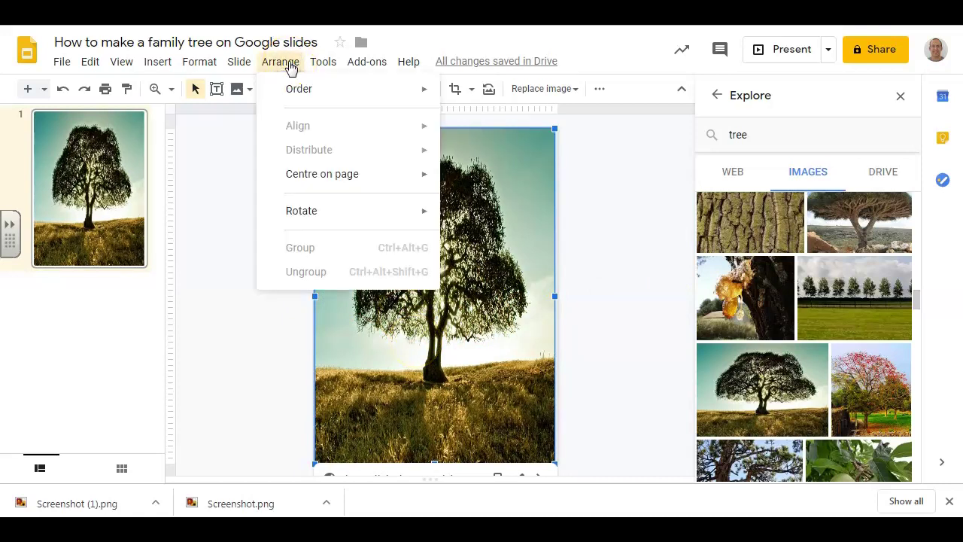
mouse_move(293, 91)
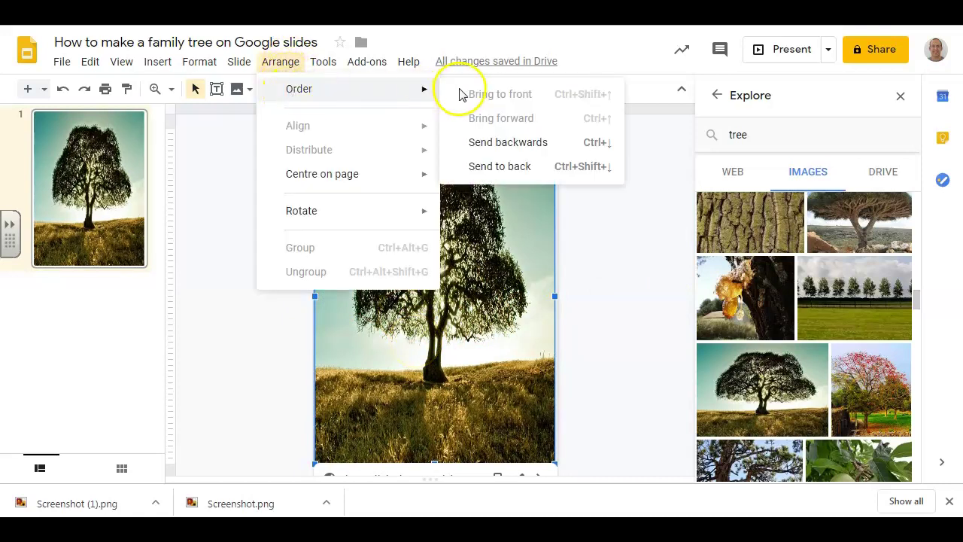
click(493, 169)
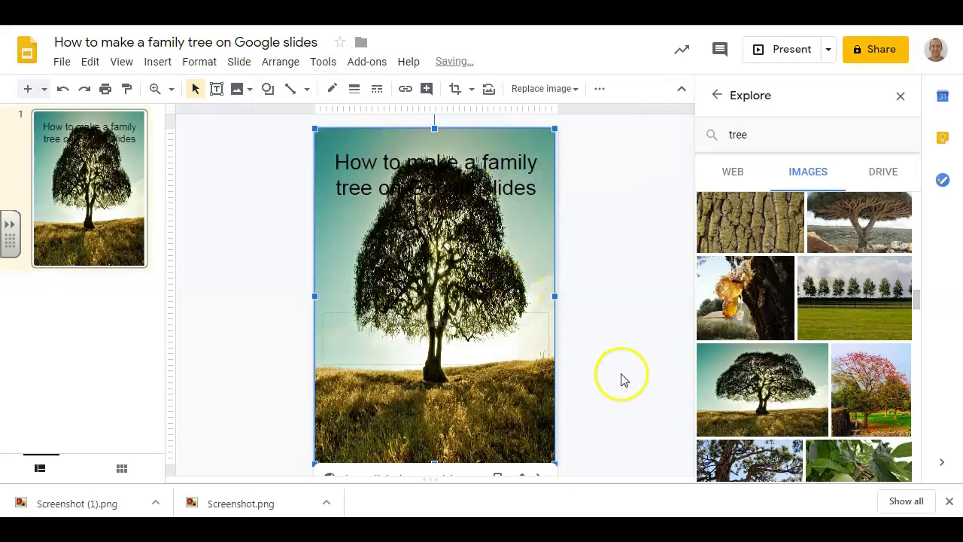
click(902, 98)
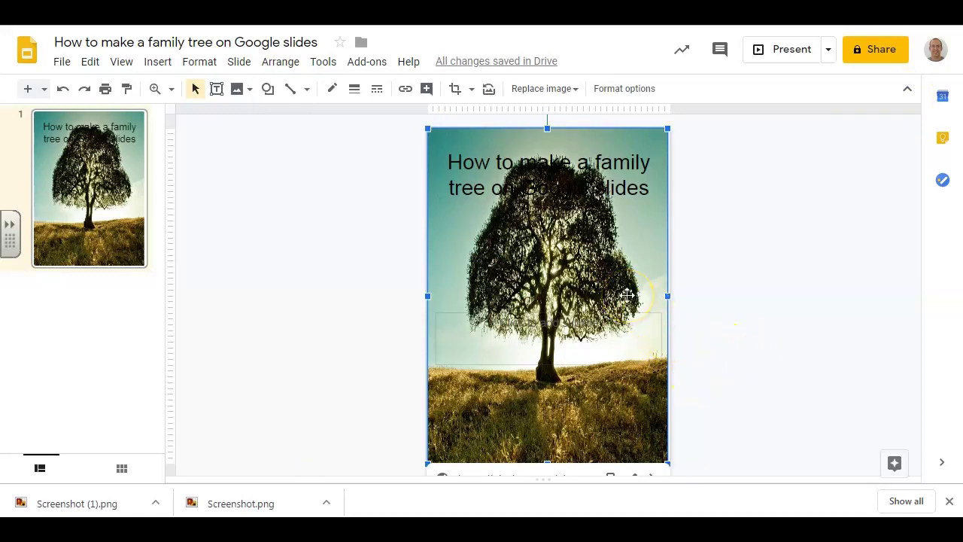
drag(626, 261, 364, 264)
click(749, 409)
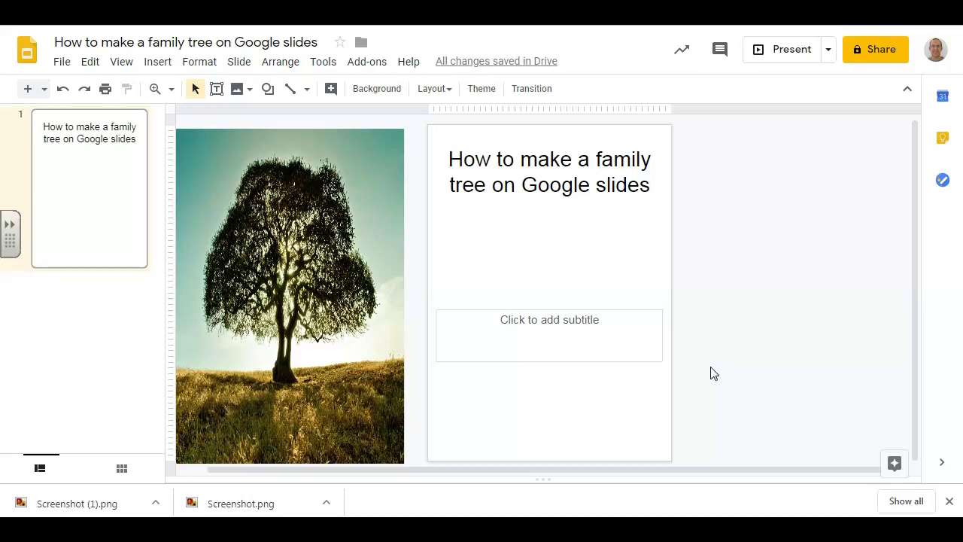
Delete the subtitle placeholder
click(533, 310)
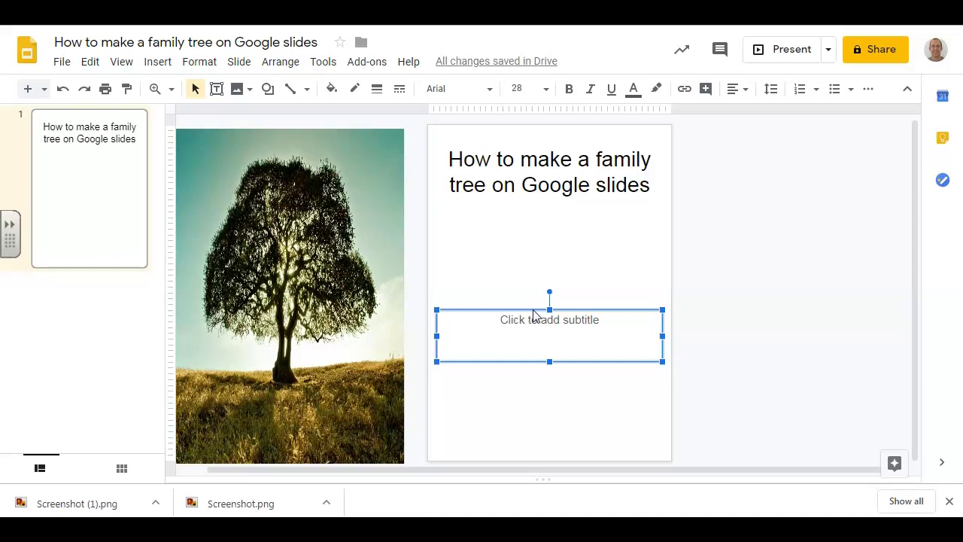
key(Delete)
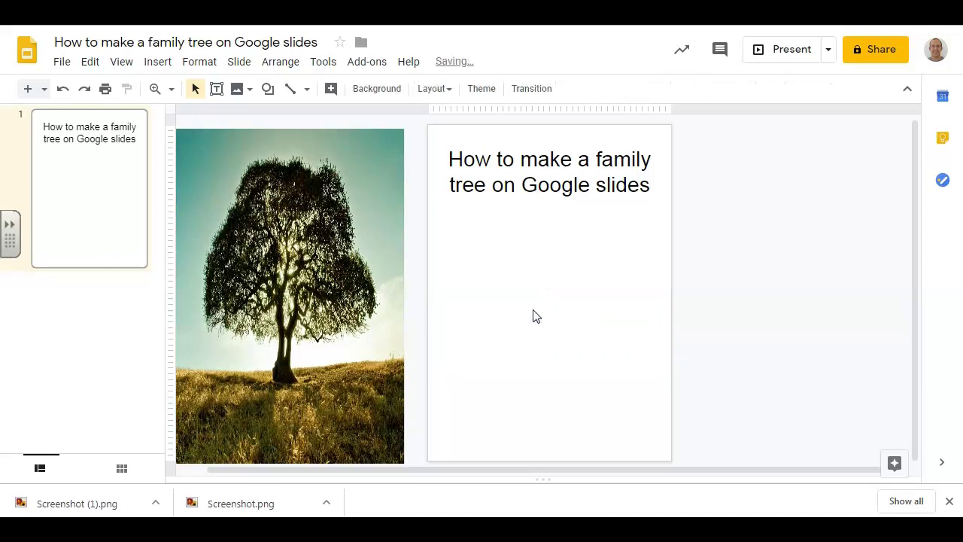
click(538, 309)
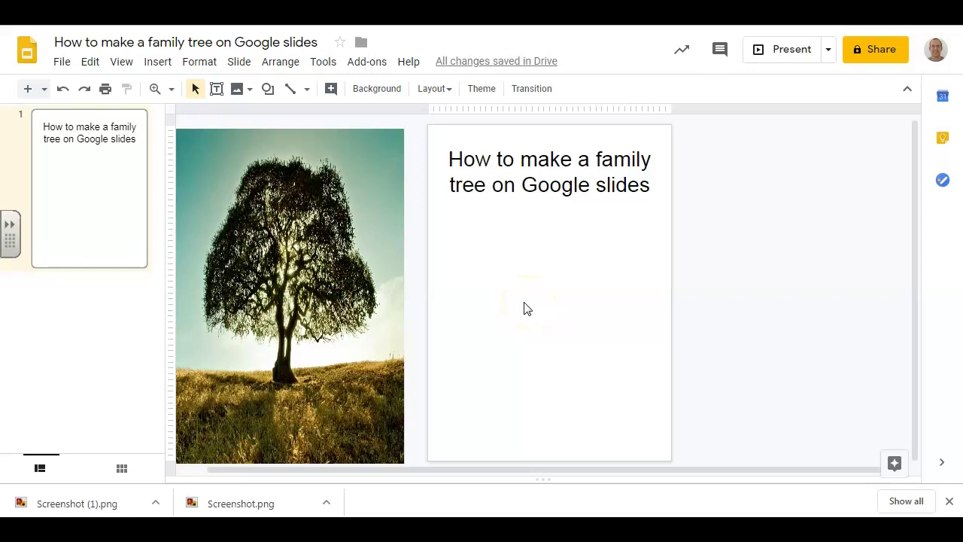
Draw a rounded rectangle near the bottom of the slide
click(160, 63)
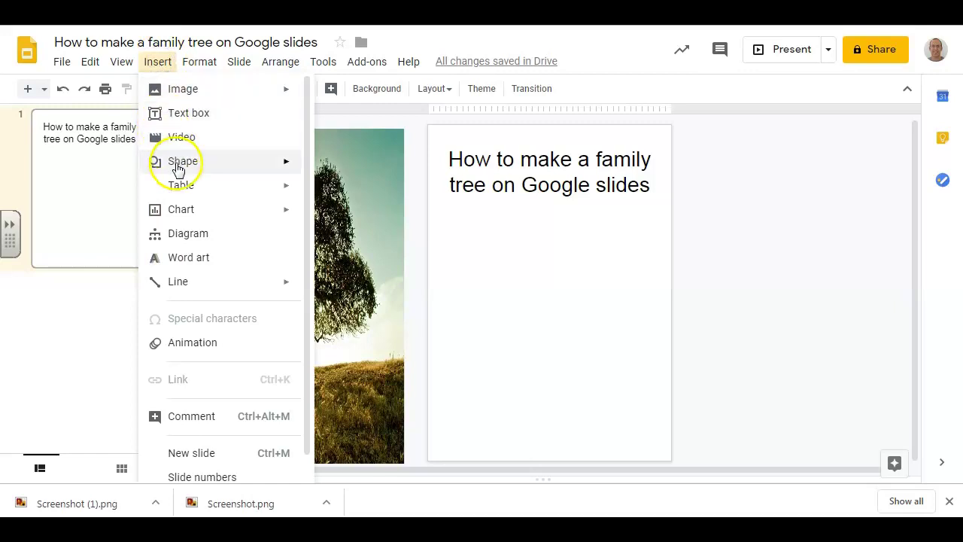
mouse_move(178, 170)
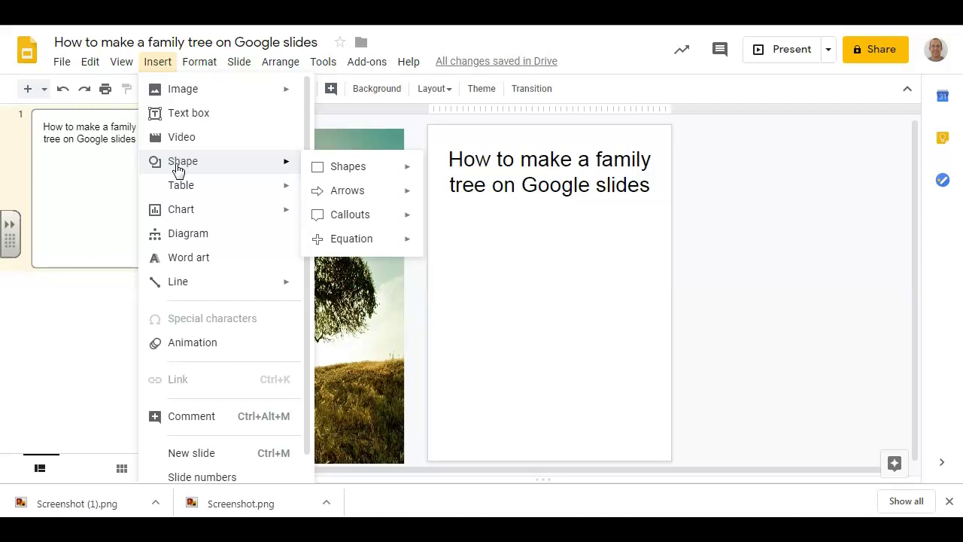
click(382, 171)
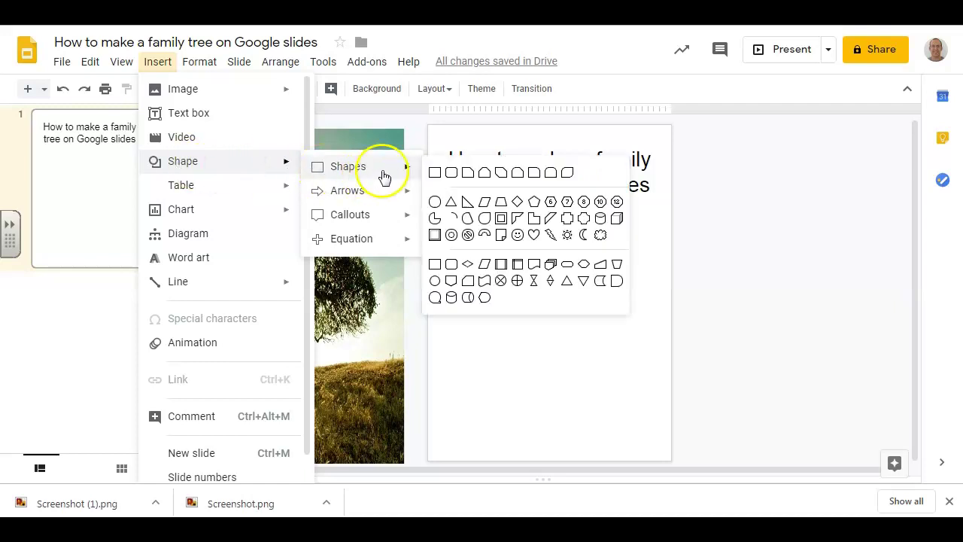
click(453, 174)
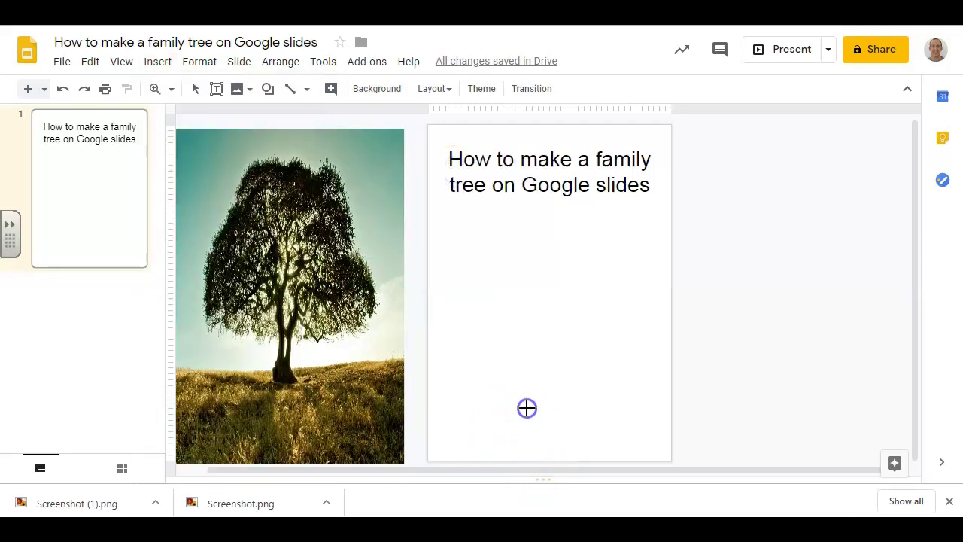
drag(527, 408, 600, 481)
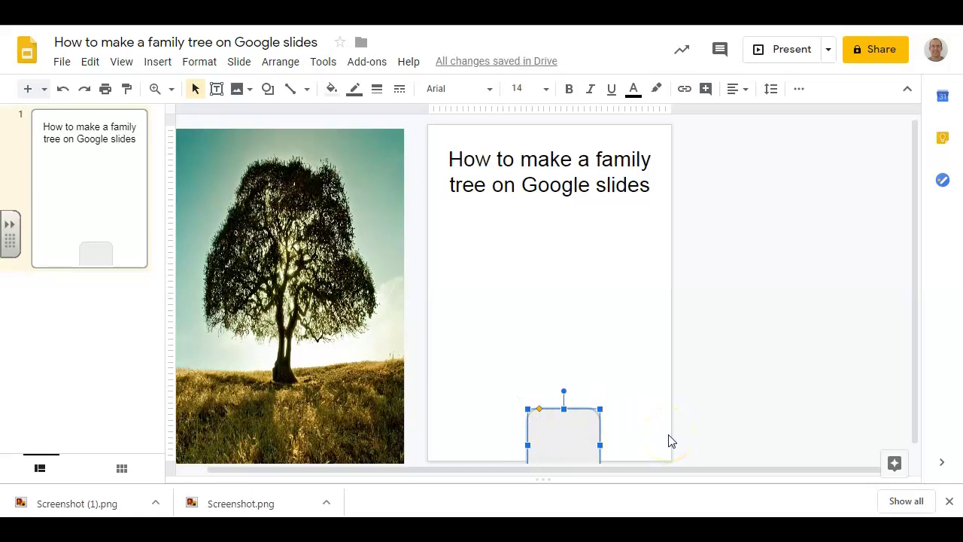
Add text to the rounded box and make it smaller and higher on the slide
text(a)
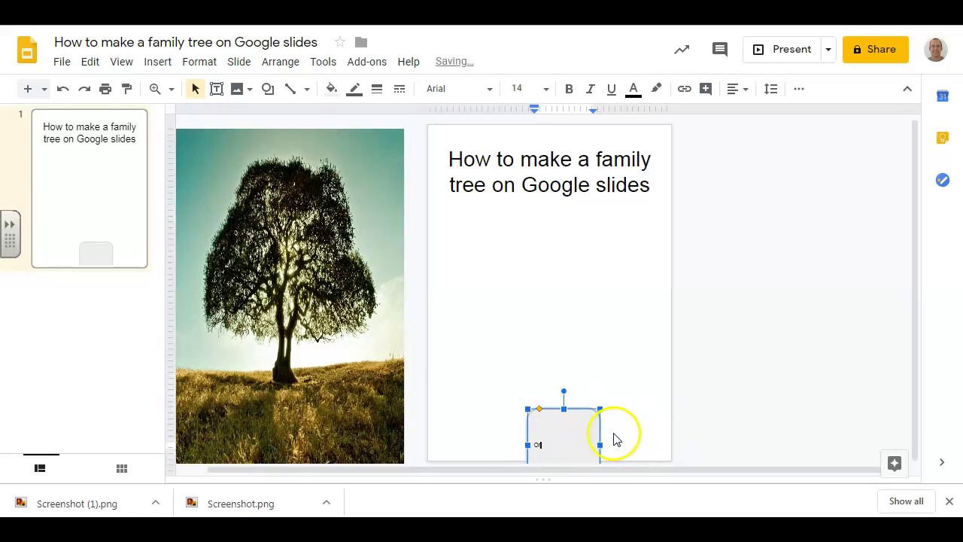
drag(584, 410, 569, 354)
drag(549, 385, 548, 386)
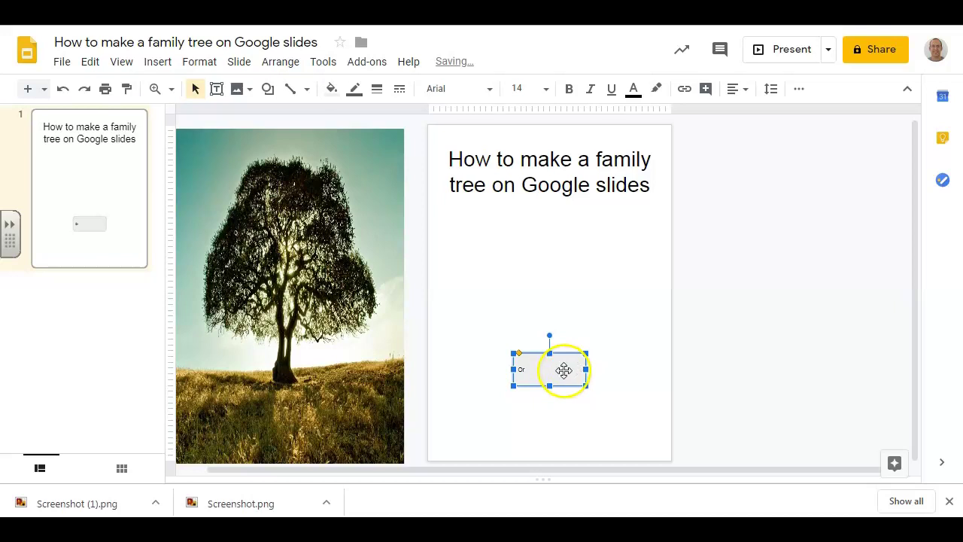
drag(514, 369, 531, 369)
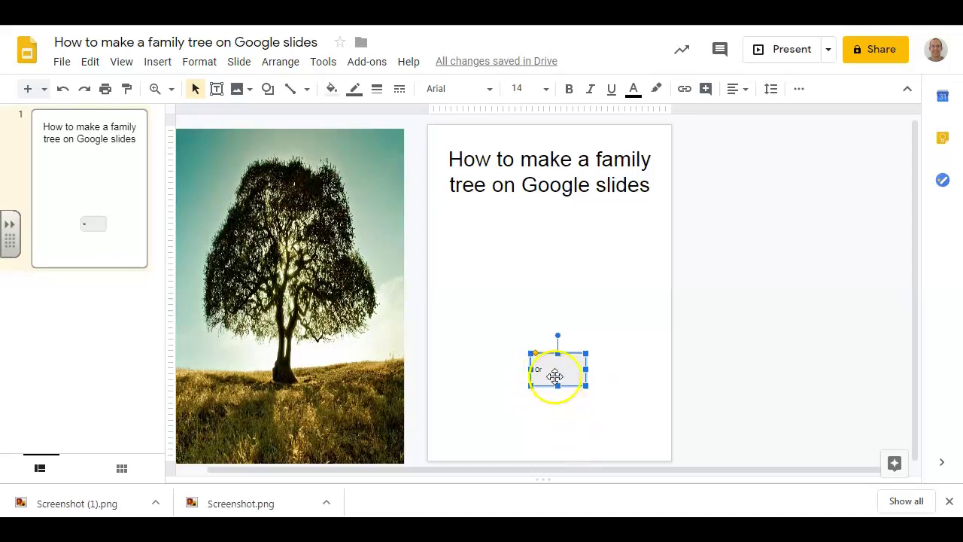
Set the box text to size 24, centred horizontally and vertically
click(538, 369)
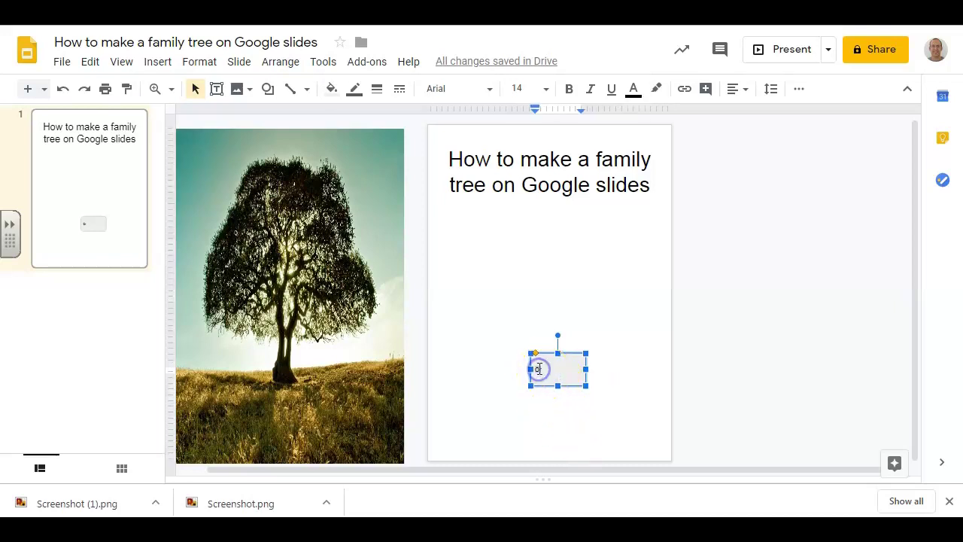
click(549, 89)
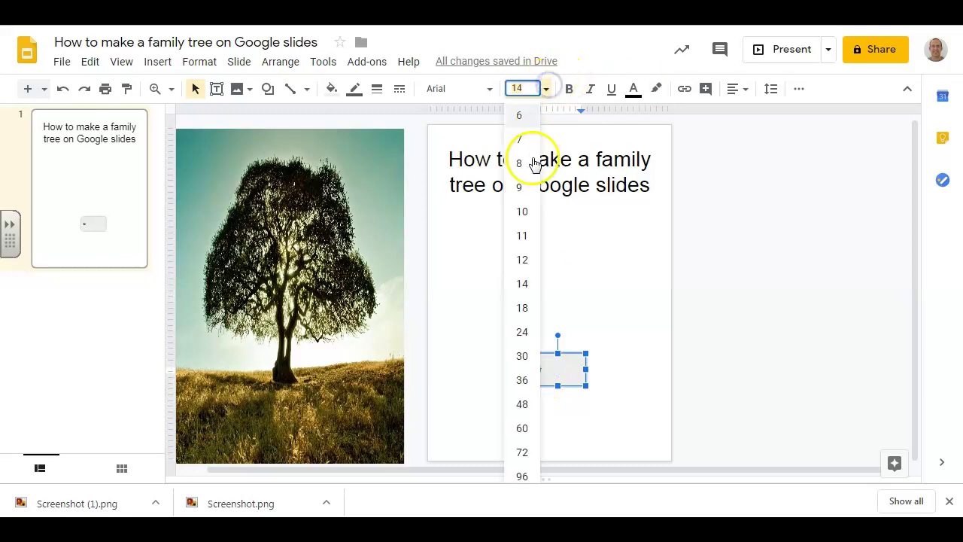
click(519, 332)
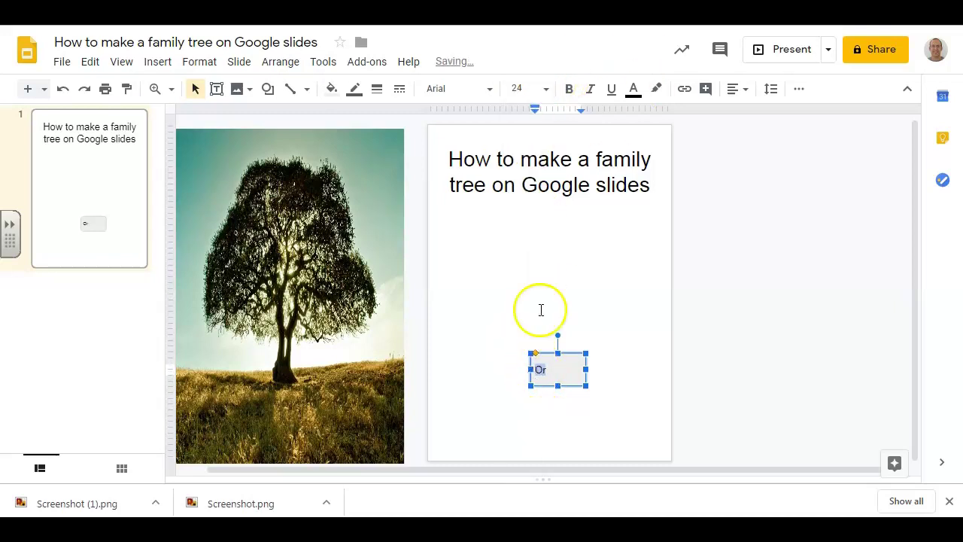
click(740, 92)
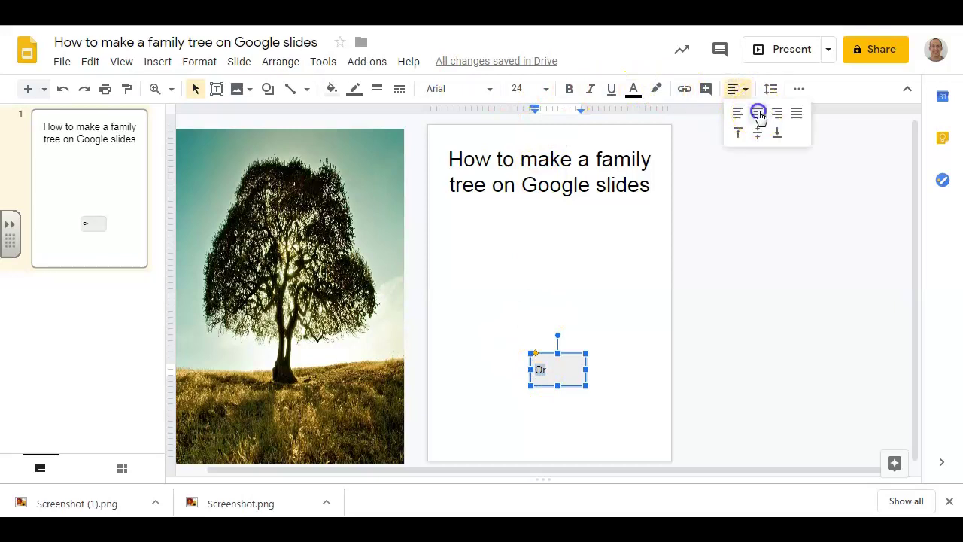
click(758, 113)
click(741, 92)
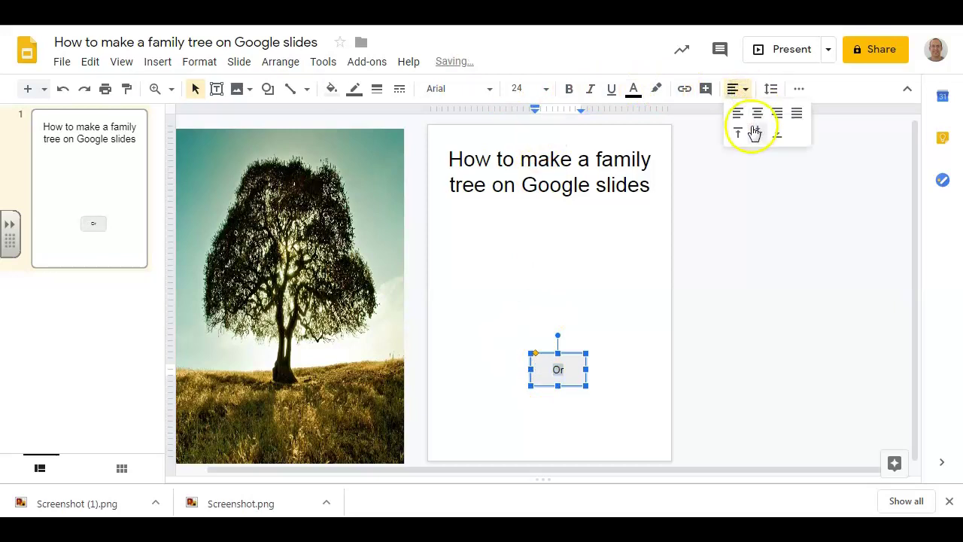
click(757, 133)
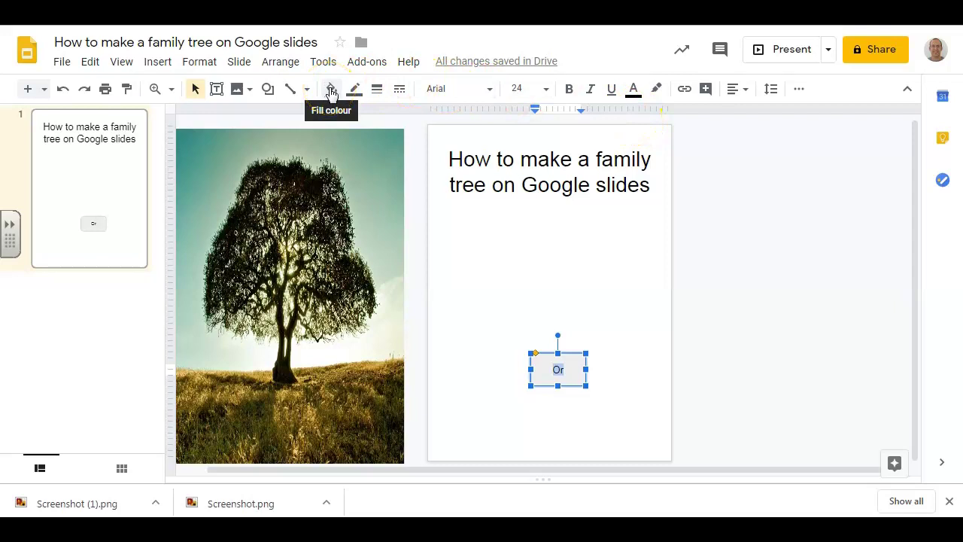
Fill the name box with light yellow and give it a 3px border
click(332, 91)
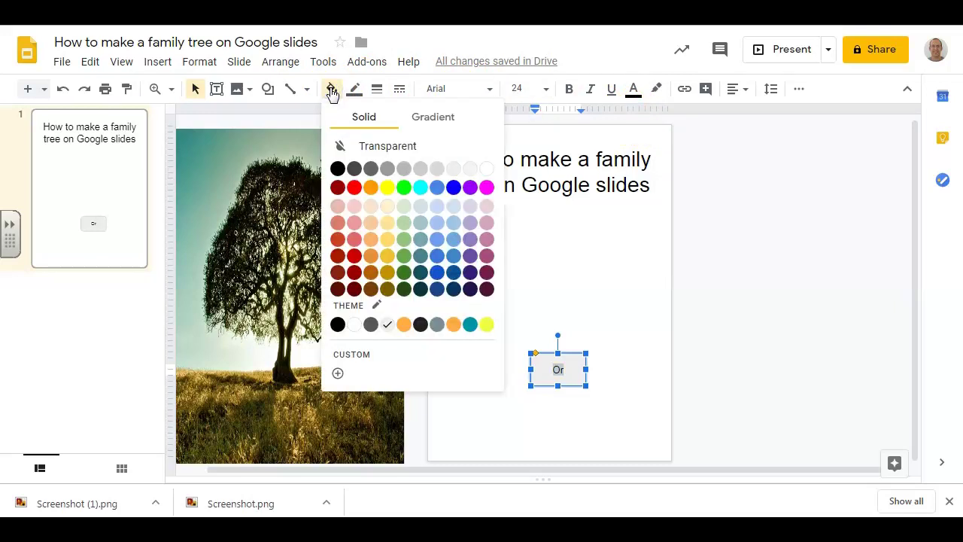
click(389, 226)
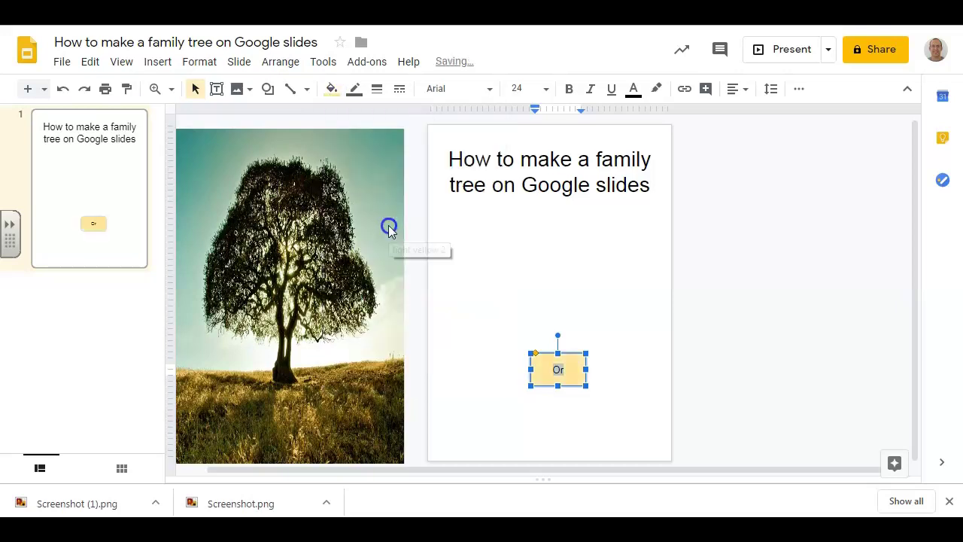
click(376, 91)
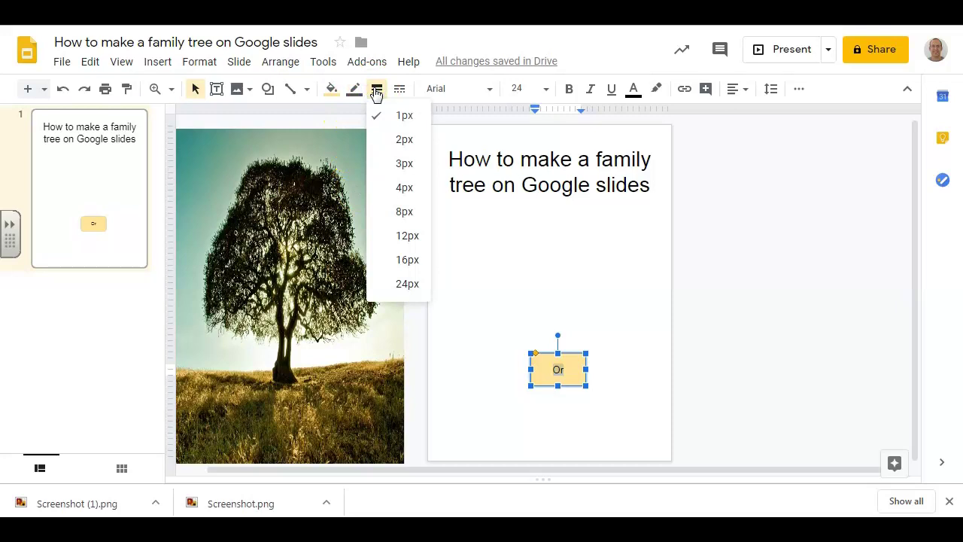
click(404, 163)
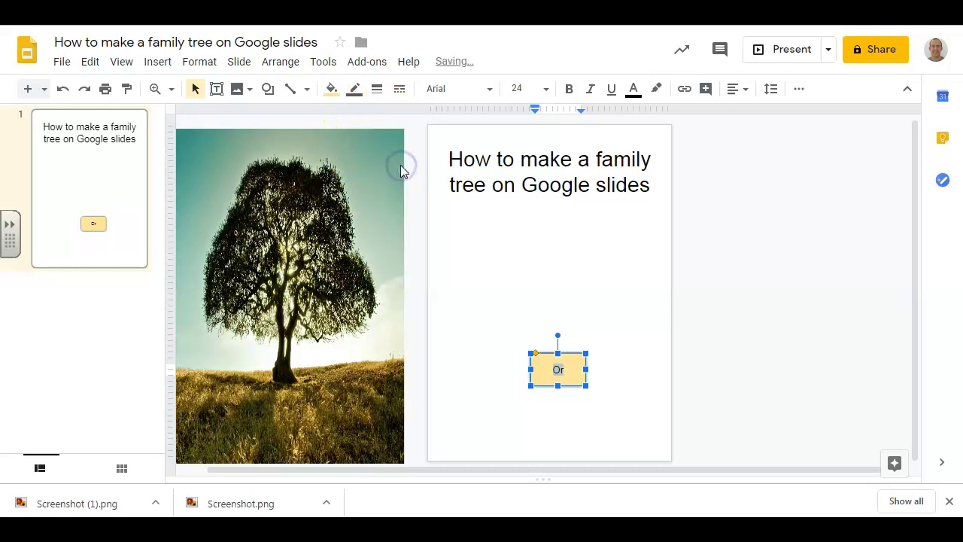
Set the box text to the Aladin font at size 36
click(490, 91)
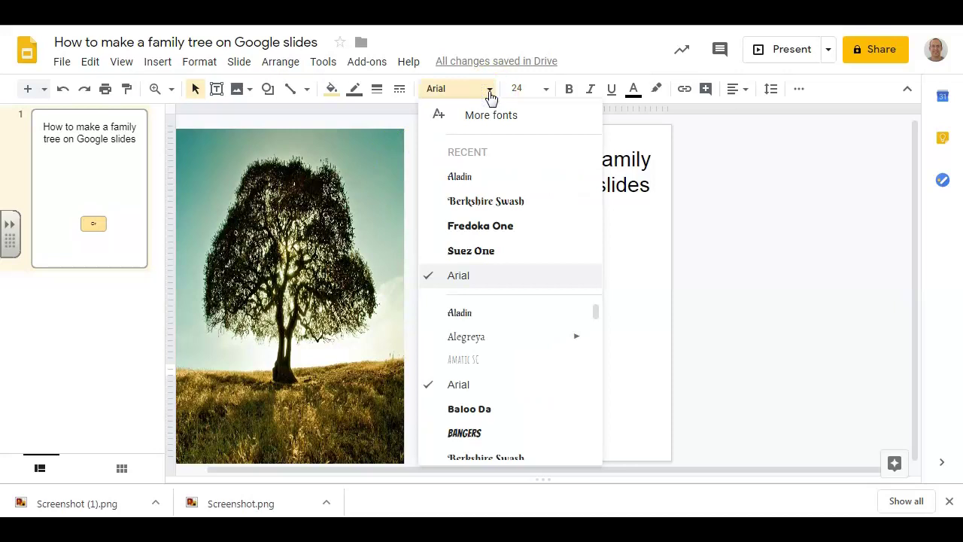
click(460, 176)
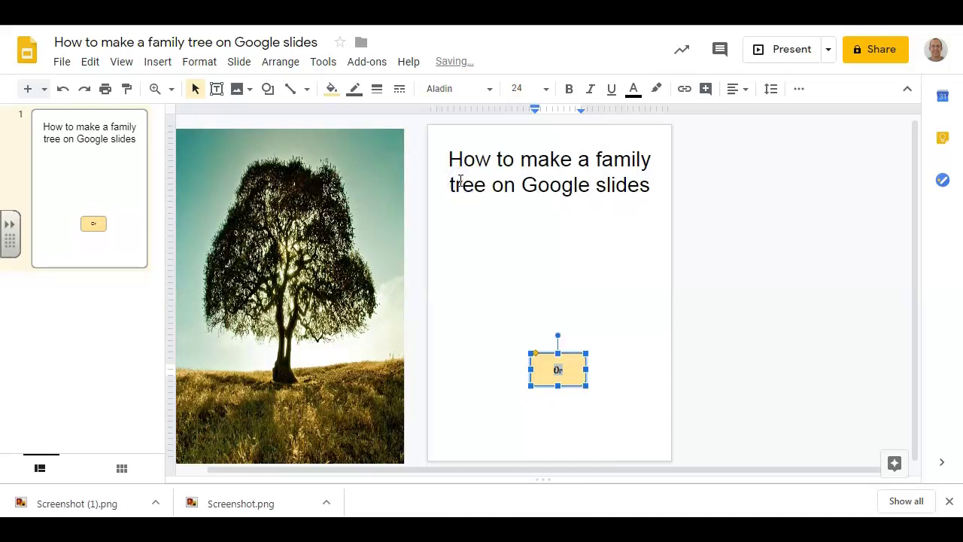
click(546, 90)
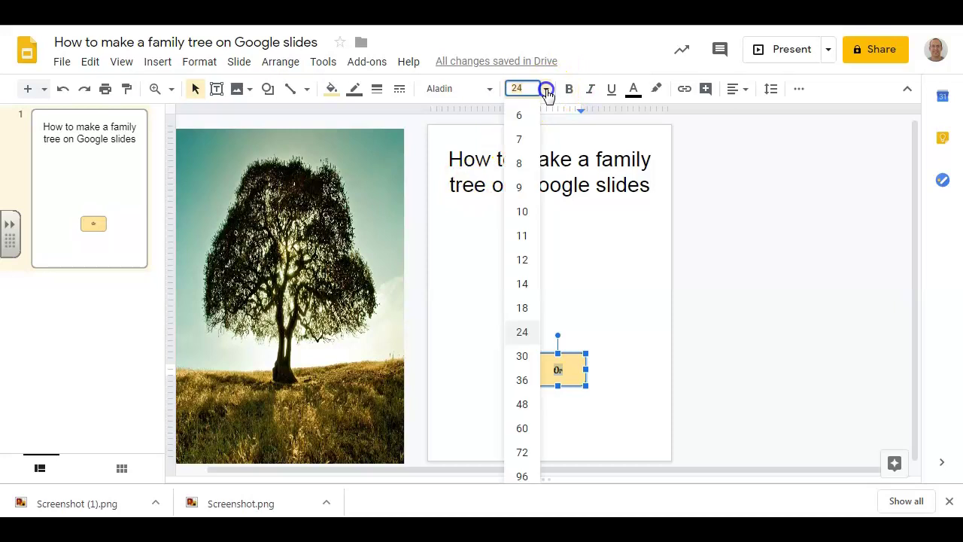
click(521, 381)
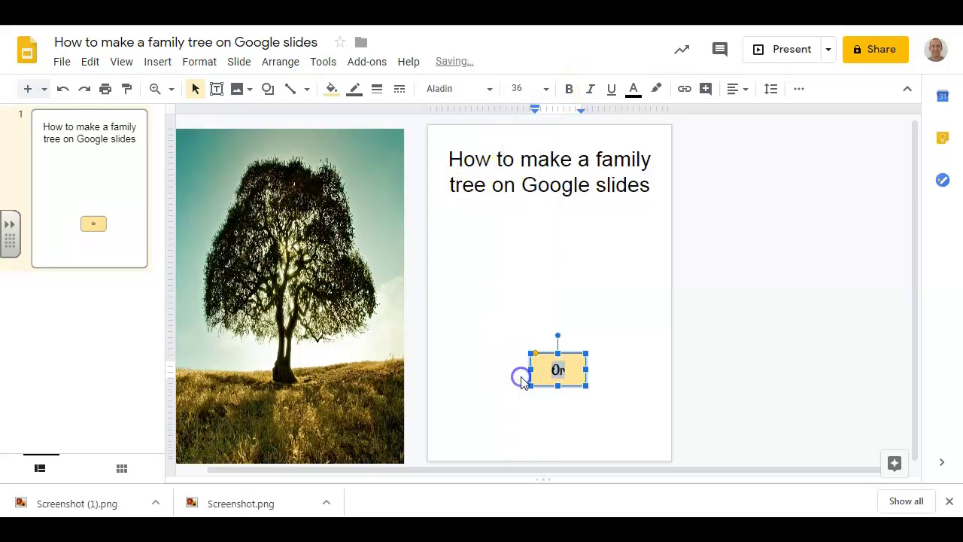
click(599, 414)
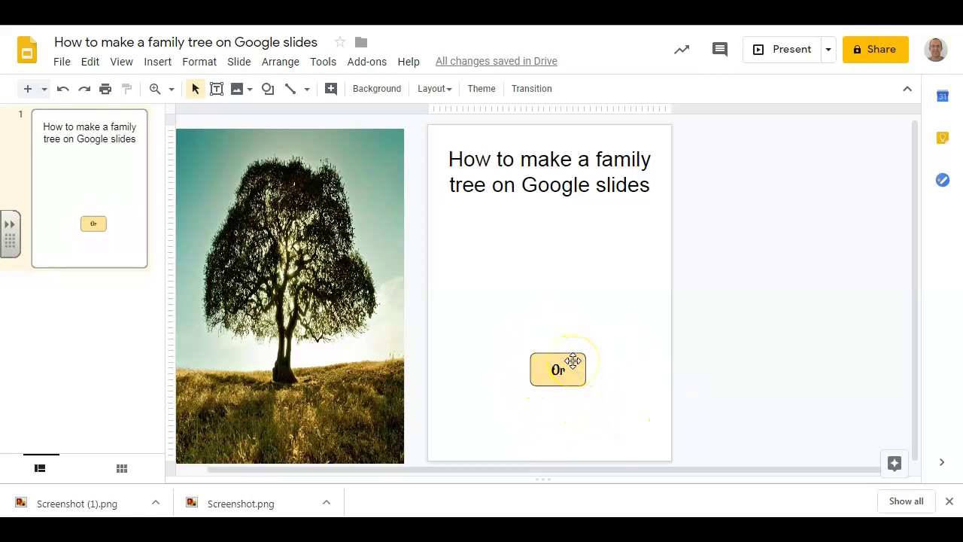
Copy the name box and paste two copies side by side above the original
click(558, 369)
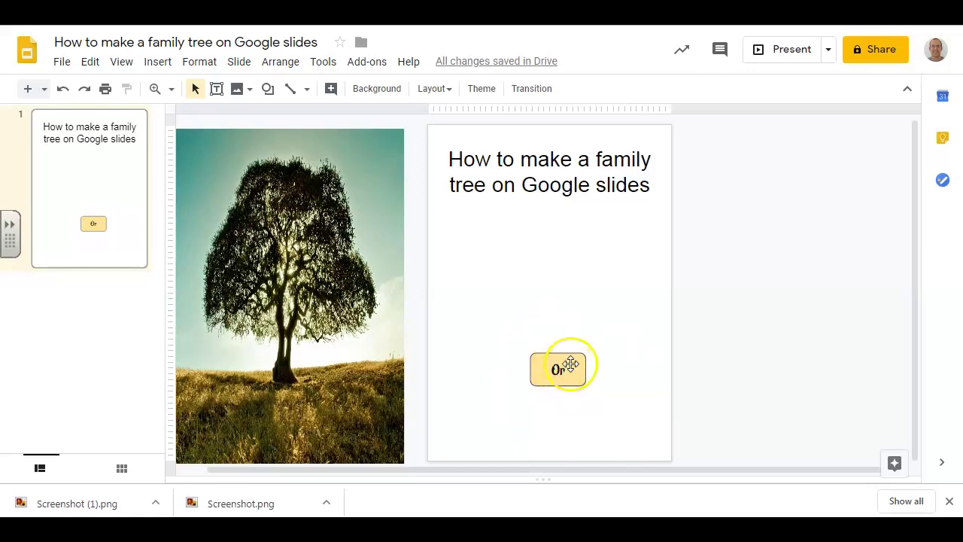
right_click(576, 361)
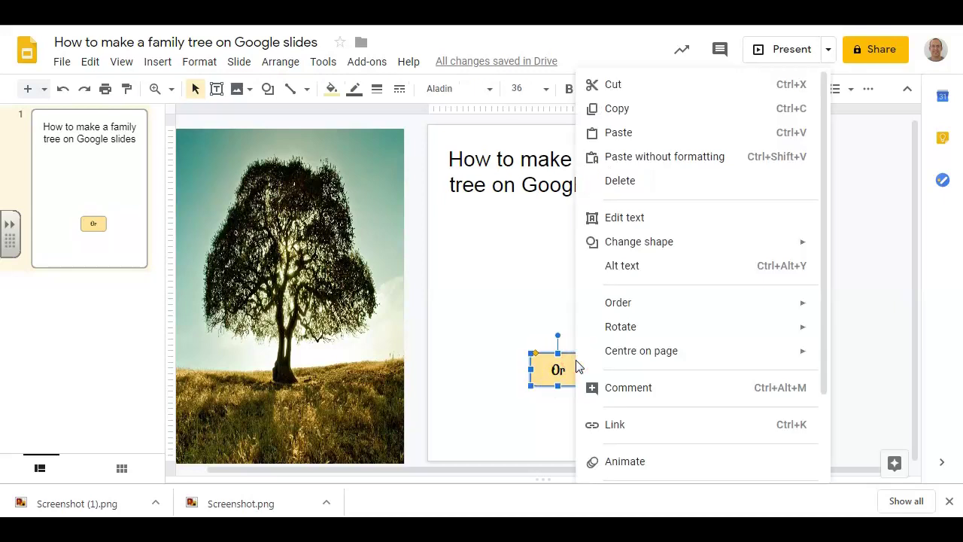
click(613, 111)
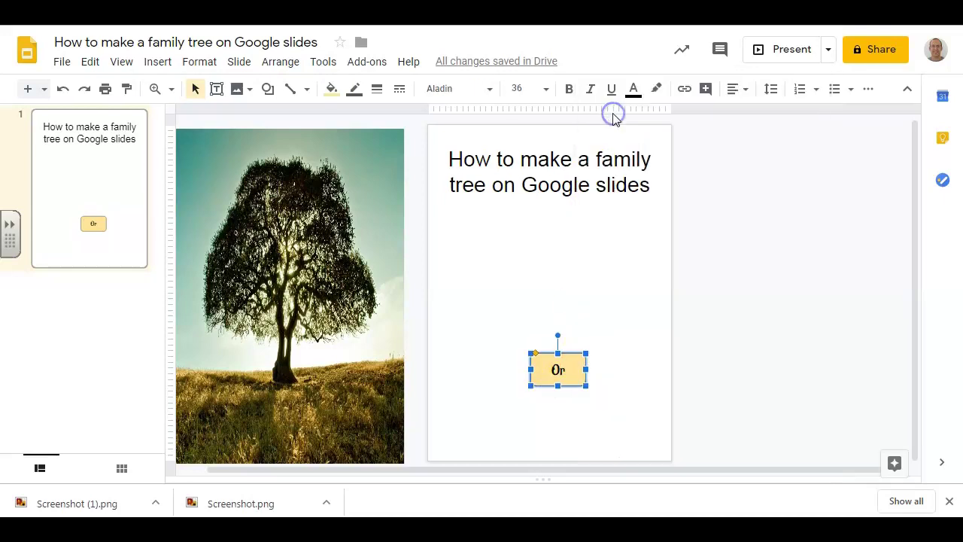
click(587, 322)
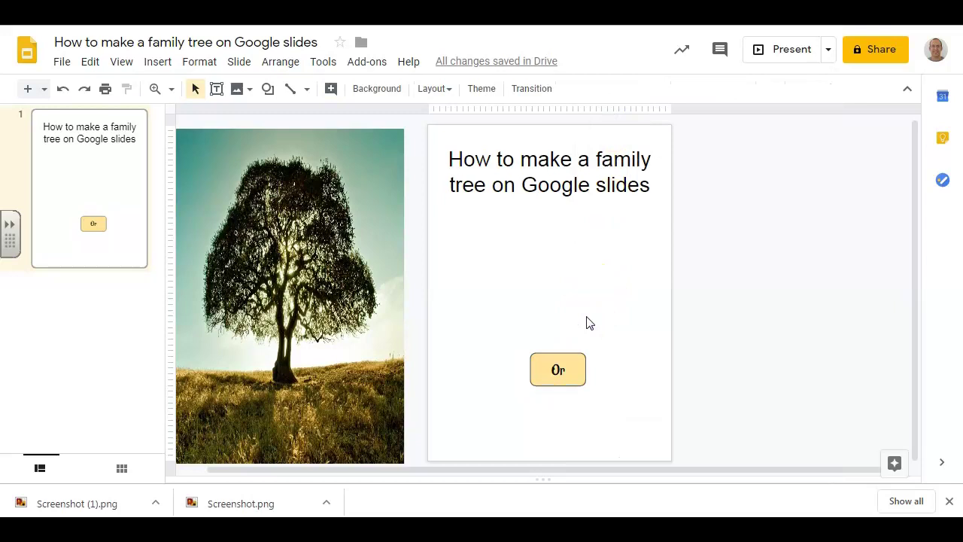
right_click(588, 321)
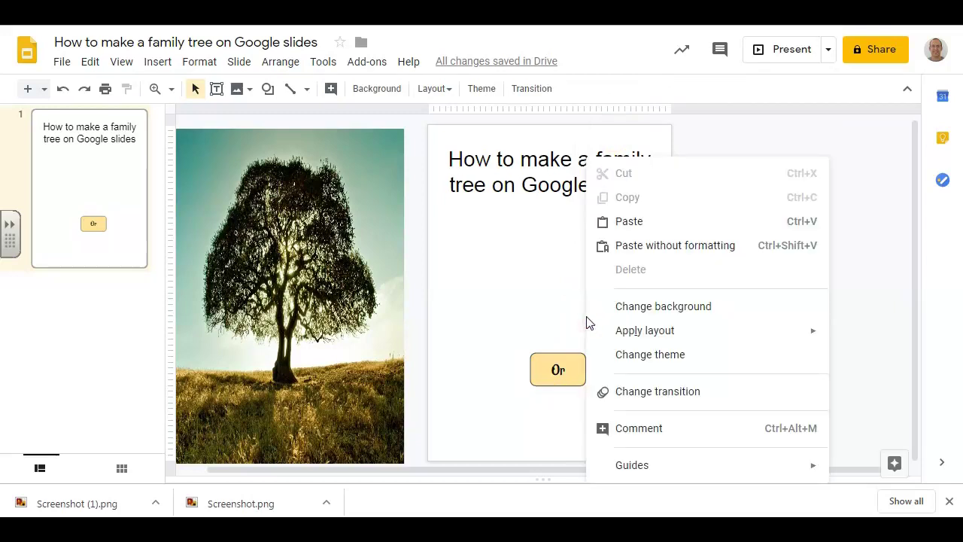
click(618, 221)
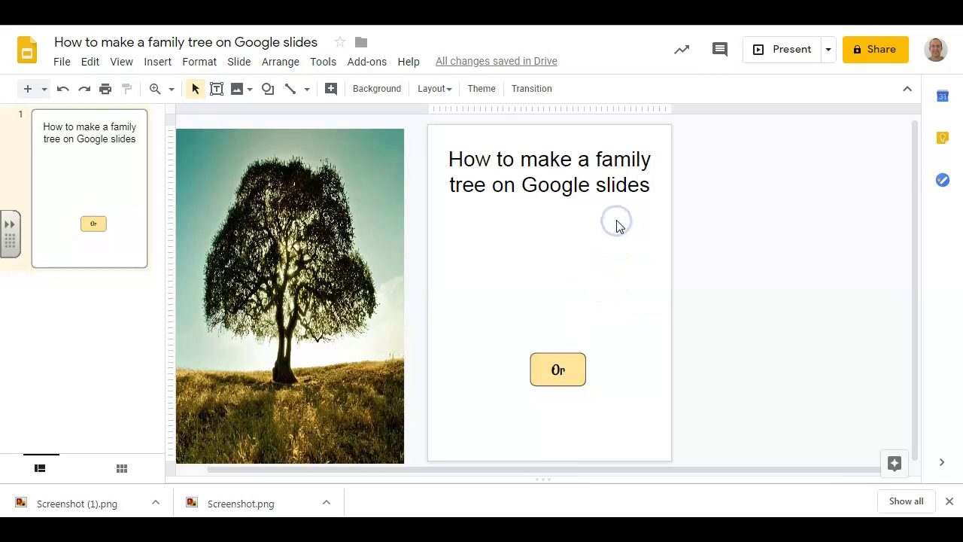
drag(563, 362, 603, 317)
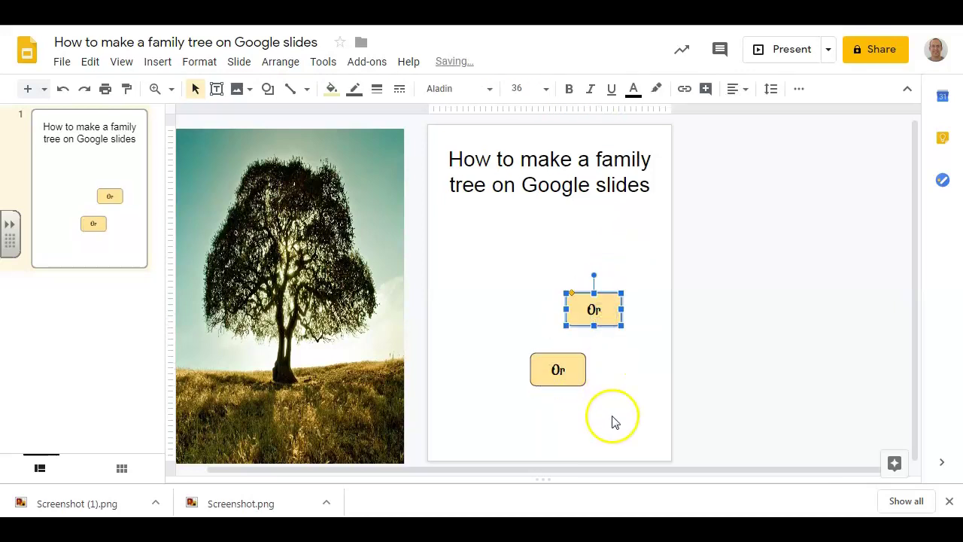
right_click(617, 402)
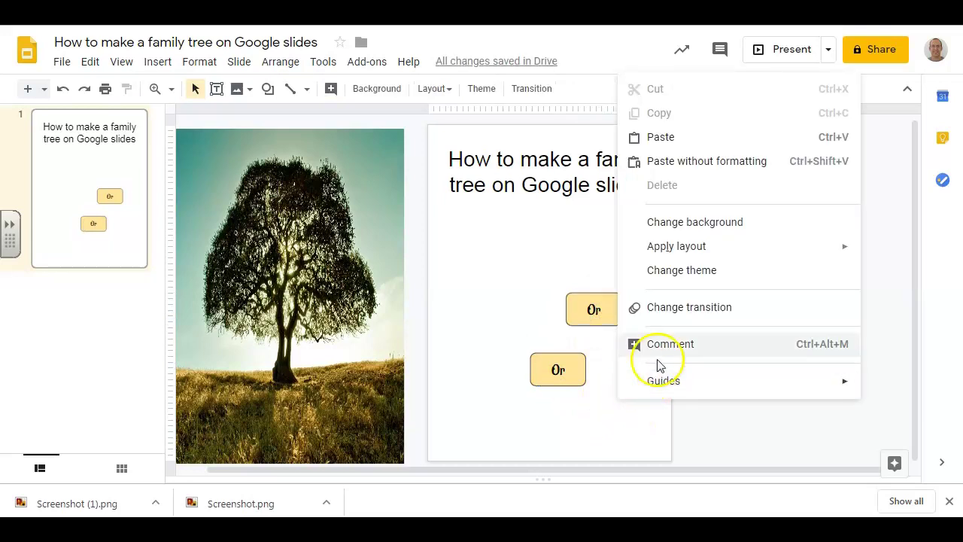
click(668, 135)
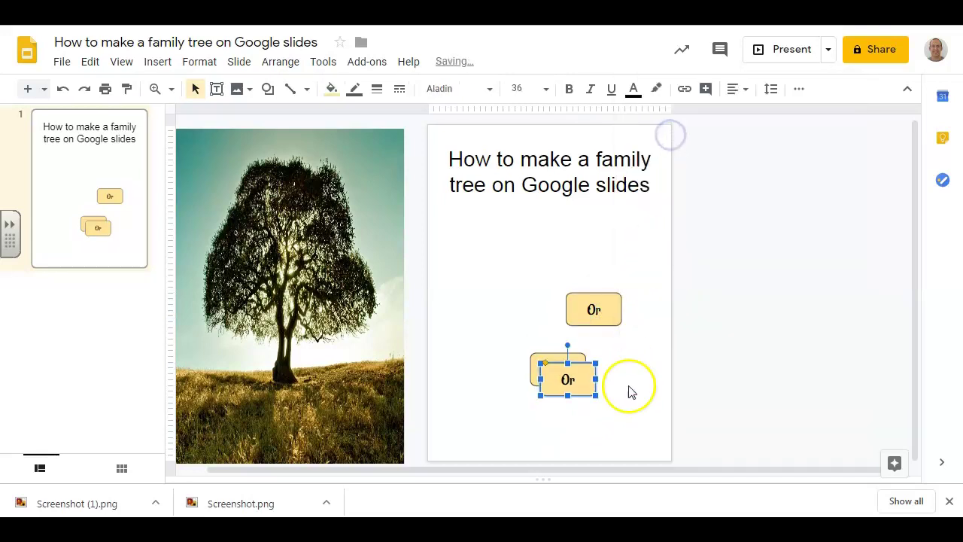
drag(572, 380, 525, 311)
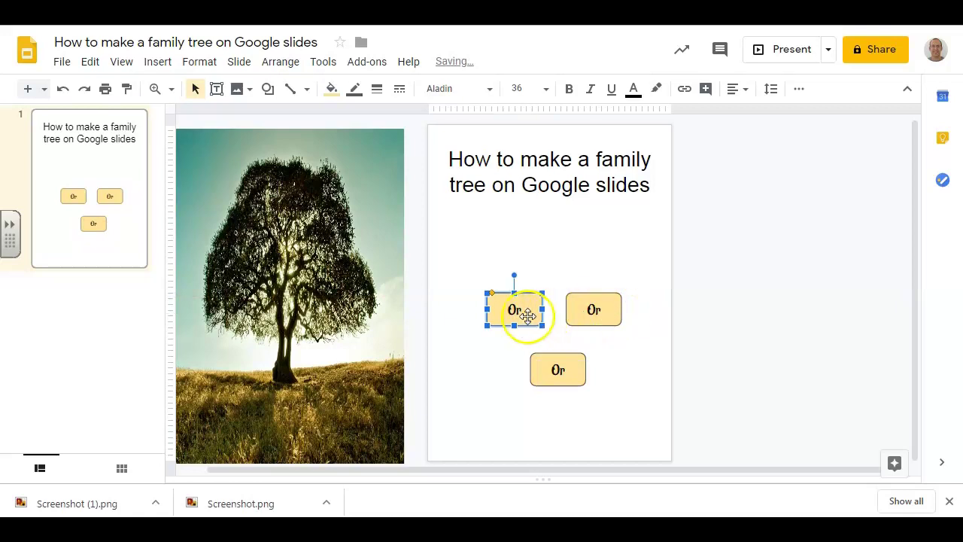
Type a family member's name into each of the two upper boxes
double_click(525, 315)
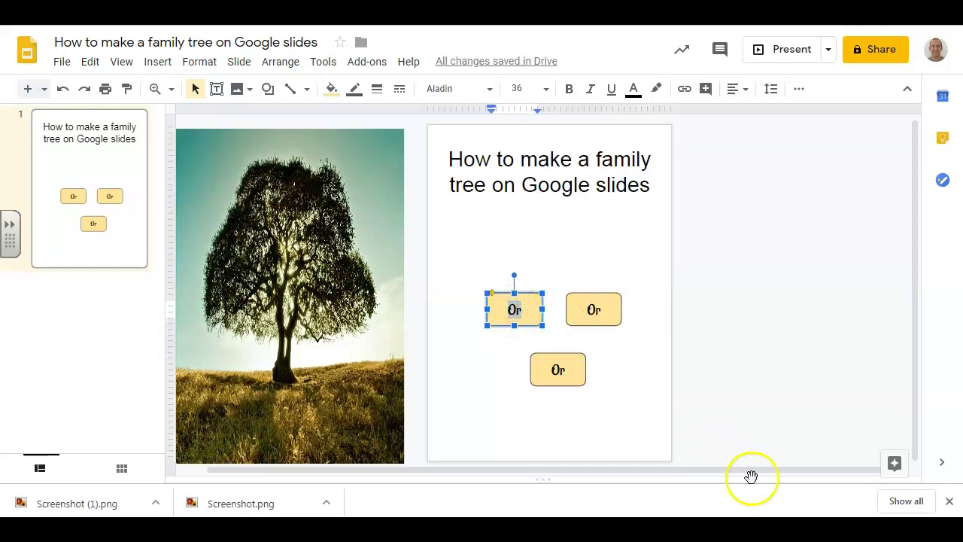
text(ahuva)
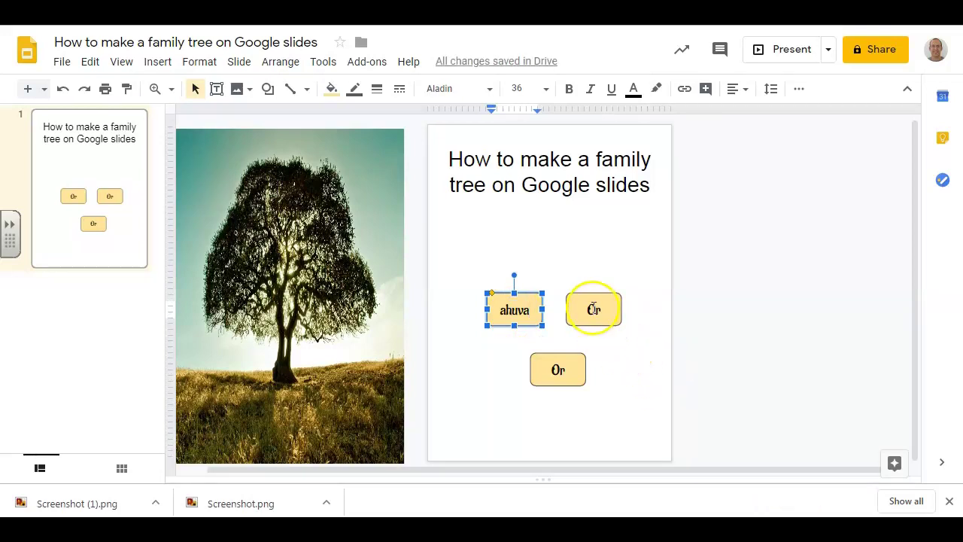
double_click(594, 309)
text(Daniel)
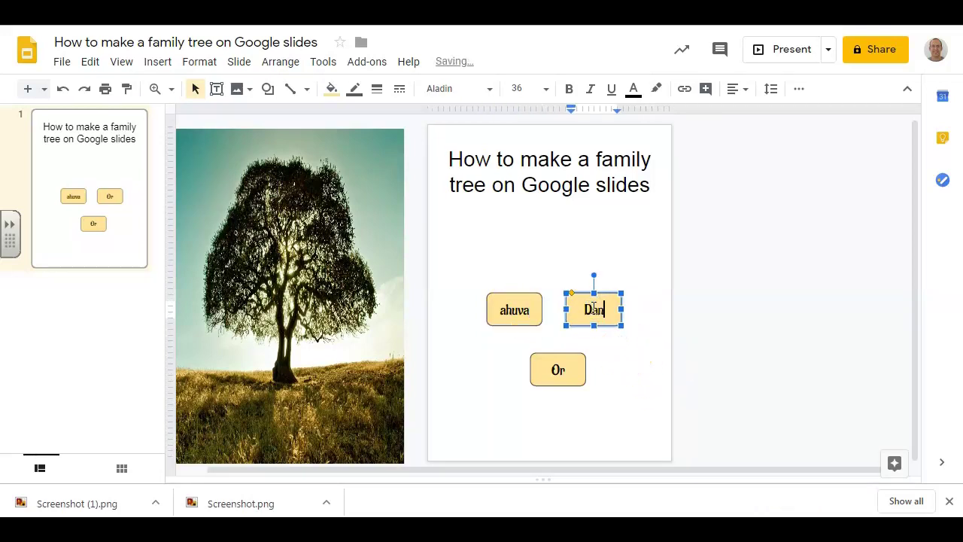
click(632, 401)
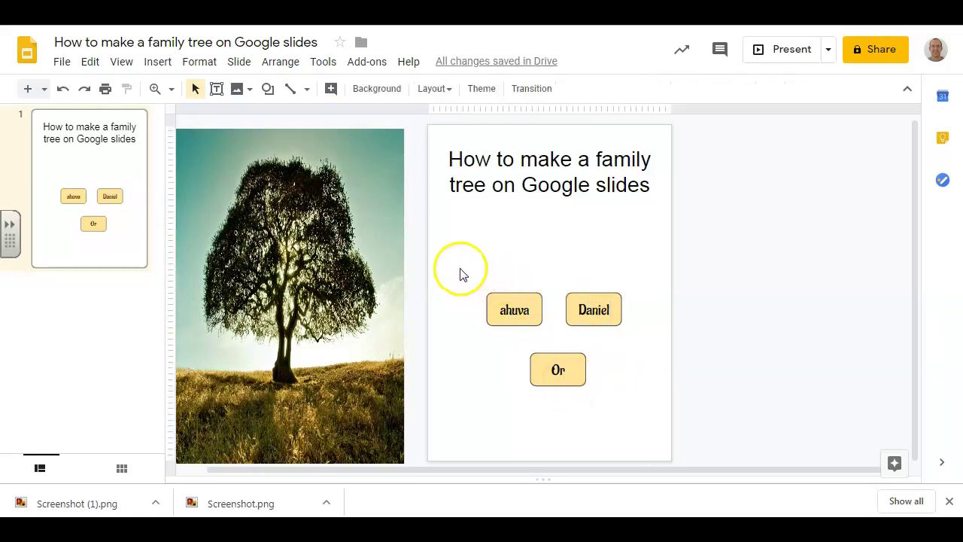
Select all three name boxes and move them lower on the slide
drag(461, 265, 662, 402)
drag(555, 369, 553, 422)
click(637, 426)
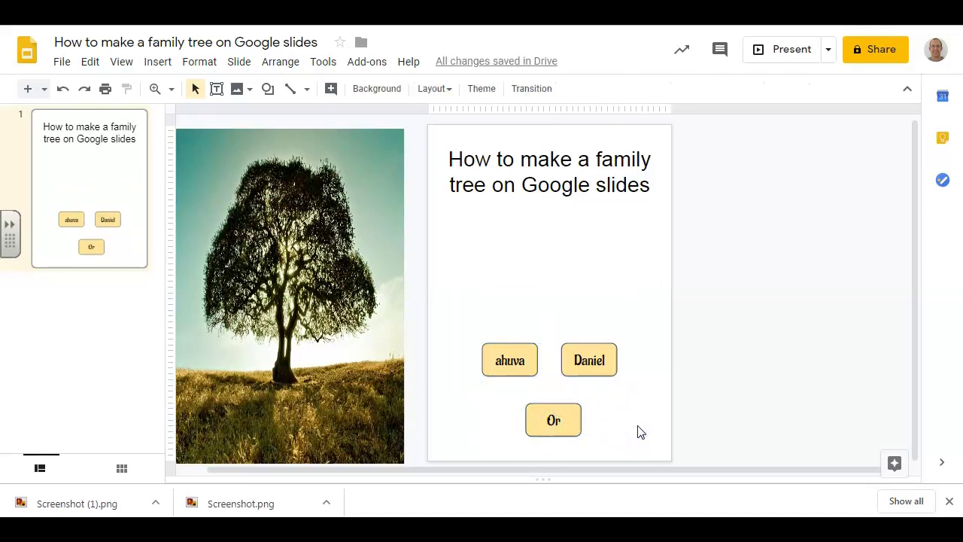
Draw a straight line from ahuva to Daniel and shift the Daniel box slightly right
click(306, 90)
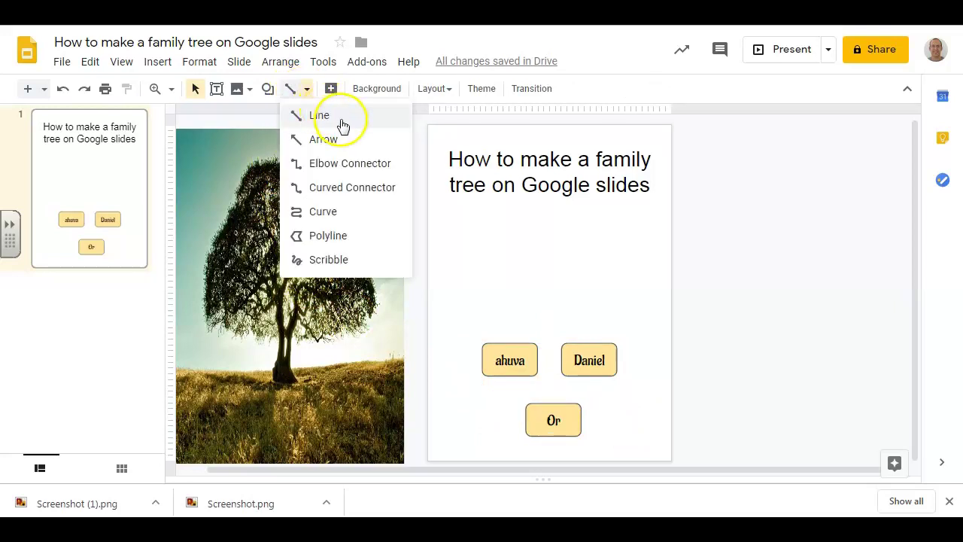
click(340, 120)
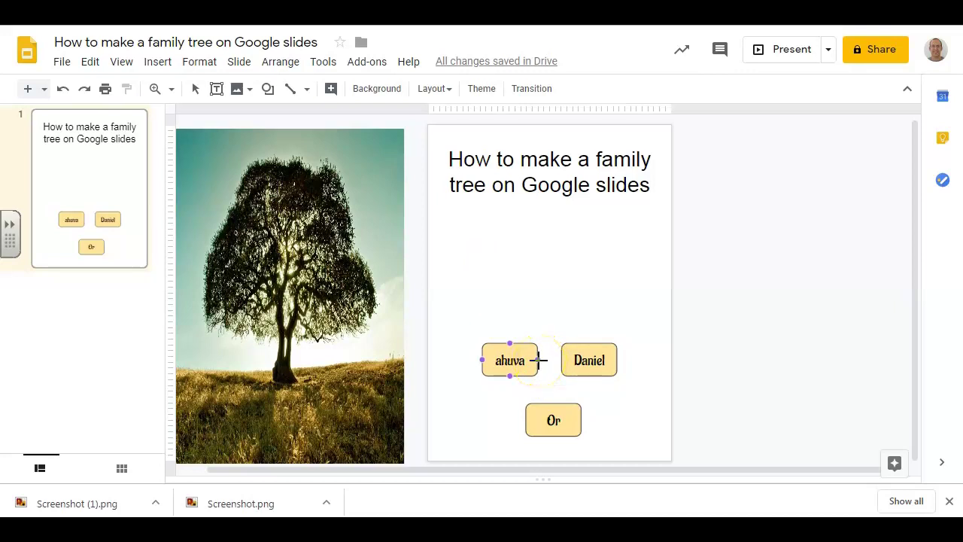
mouse_move(539, 360)
mouse_down()
mouse_move(562, 361)
mouse_move(553, 360)
mouse_up()
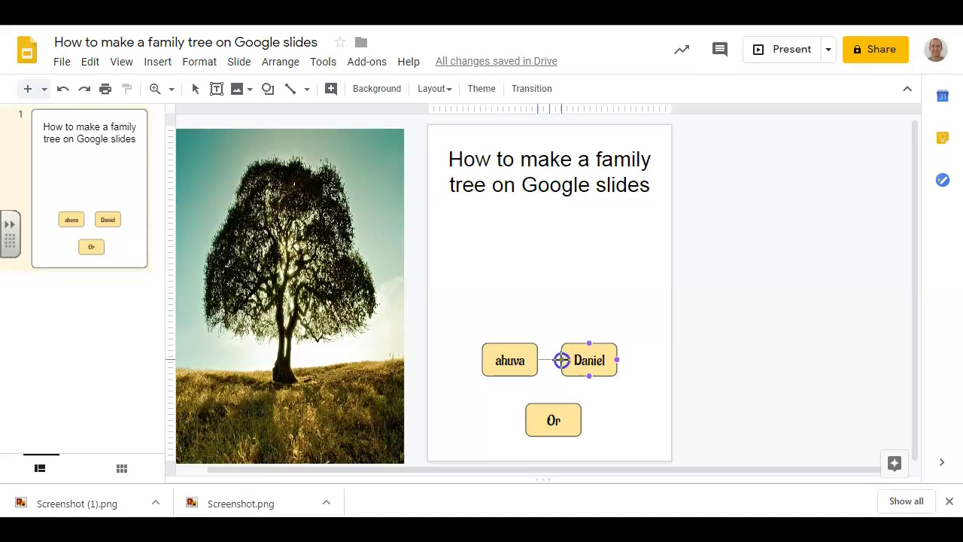
drag(562, 359, 562, 360)
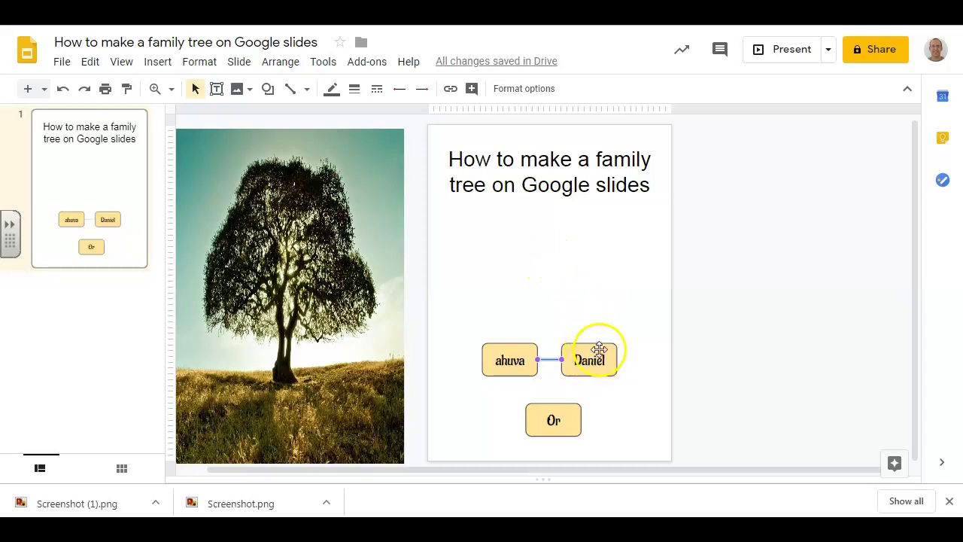
drag(629, 277, 620, 348)
click(726, 349)
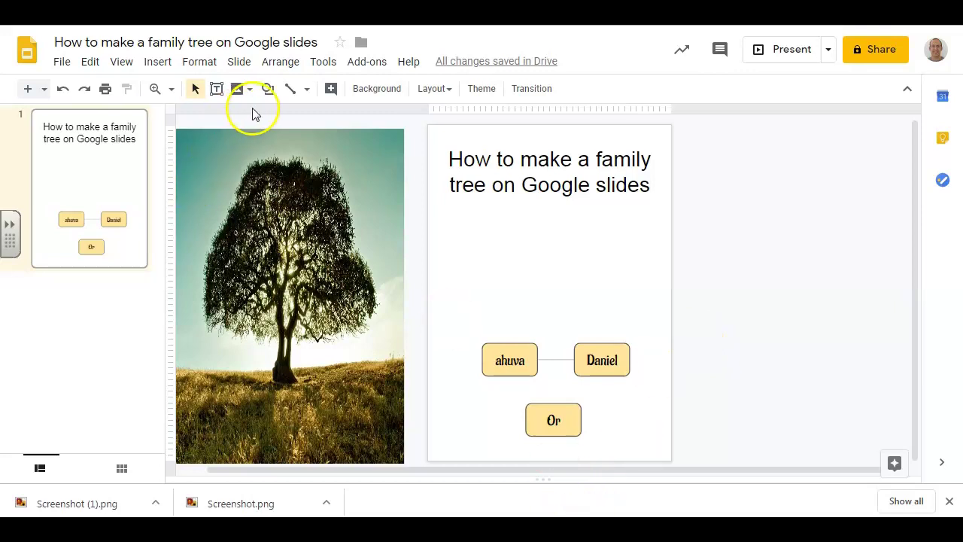
Draw a vertical line from the Or box up to the ahuva–Daniel line, then realign Daniel level with ahuva
click(290, 89)
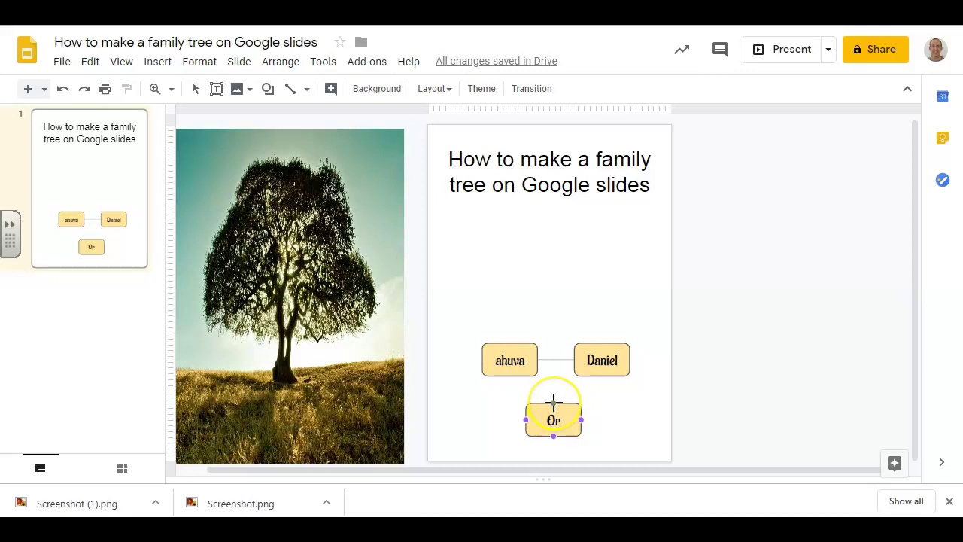
mouse_move(553, 403)
mouse_down()
mouse_move(544, 360)
mouse_move(568, 363)
mouse_move(552, 360)
mouse_up()
drag(552, 361, 553, 360)
click(633, 454)
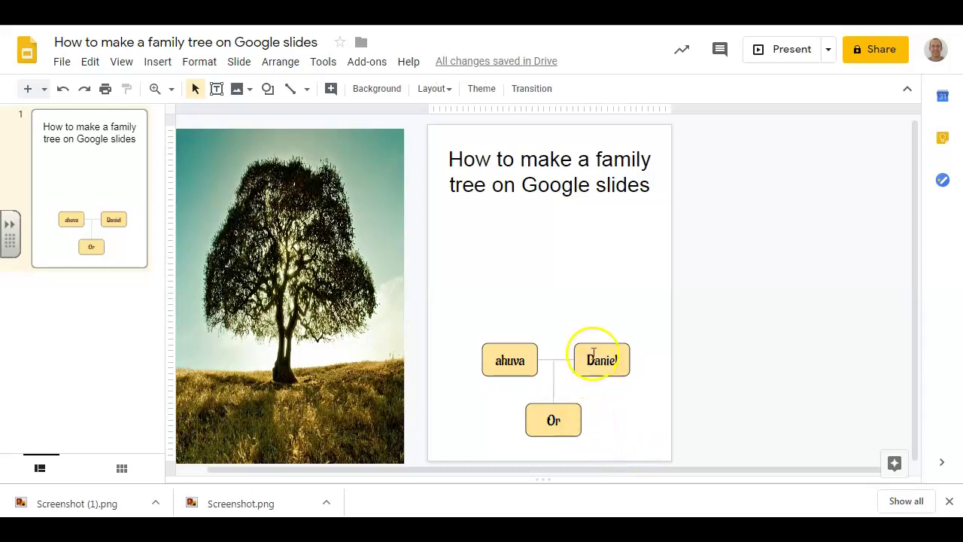
mouse_move(620, 353)
mouse_down()
mouse_move(620, 306)
mouse_move(618, 372)
mouse_up()
click(616, 426)
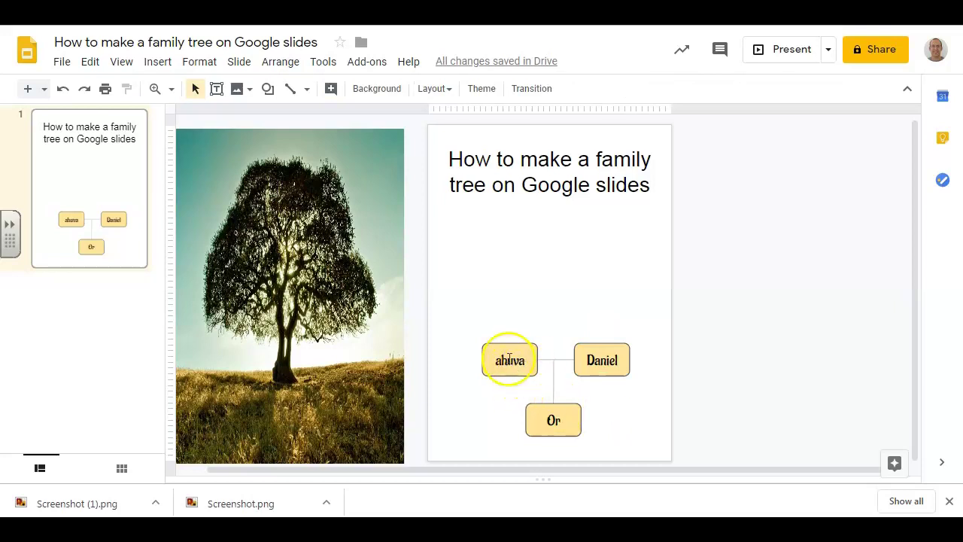
Paste two copies of the Or box and place them side by side above Daniel
click(625, 419)
right_click(625, 418)
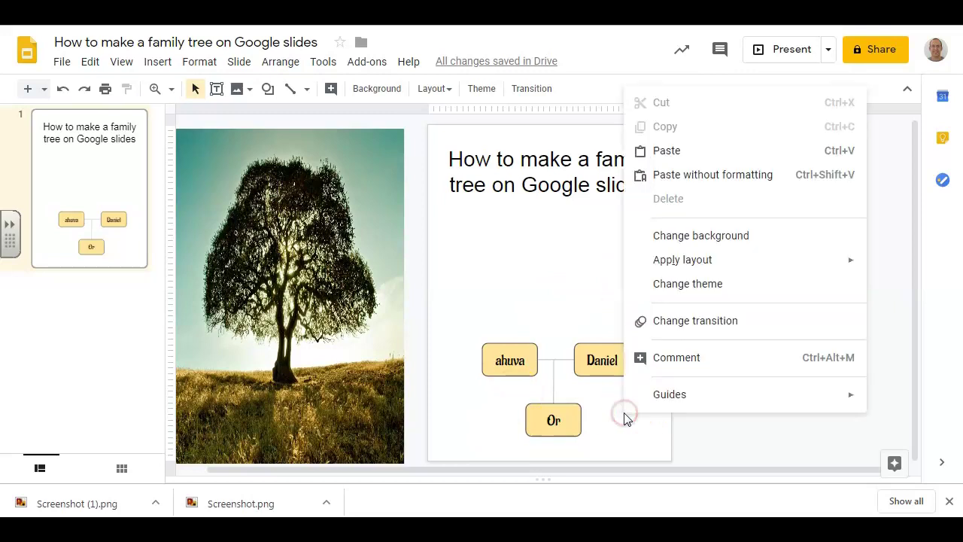
click(641, 151)
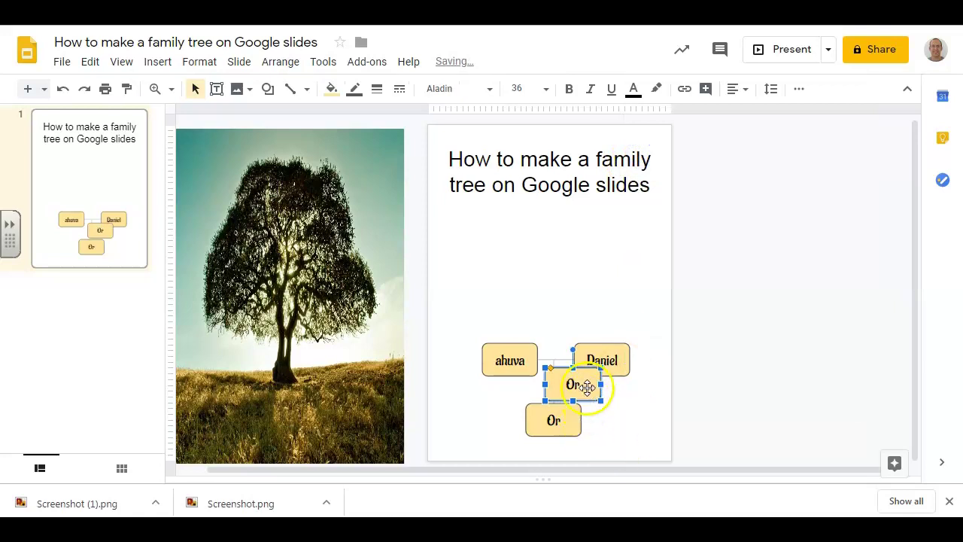
drag(584, 387, 579, 297)
right_click(611, 444)
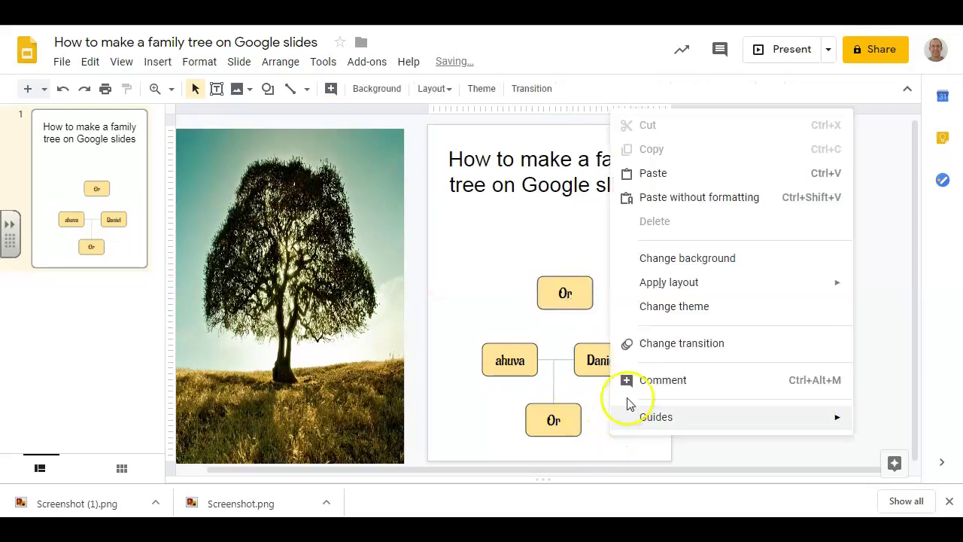
click(659, 178)
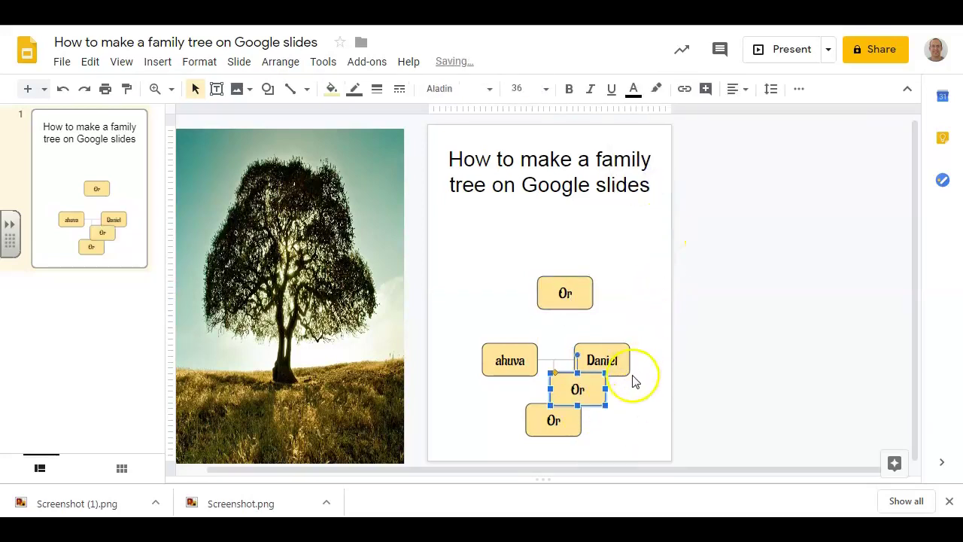
drag(589, 393, 651, 298)
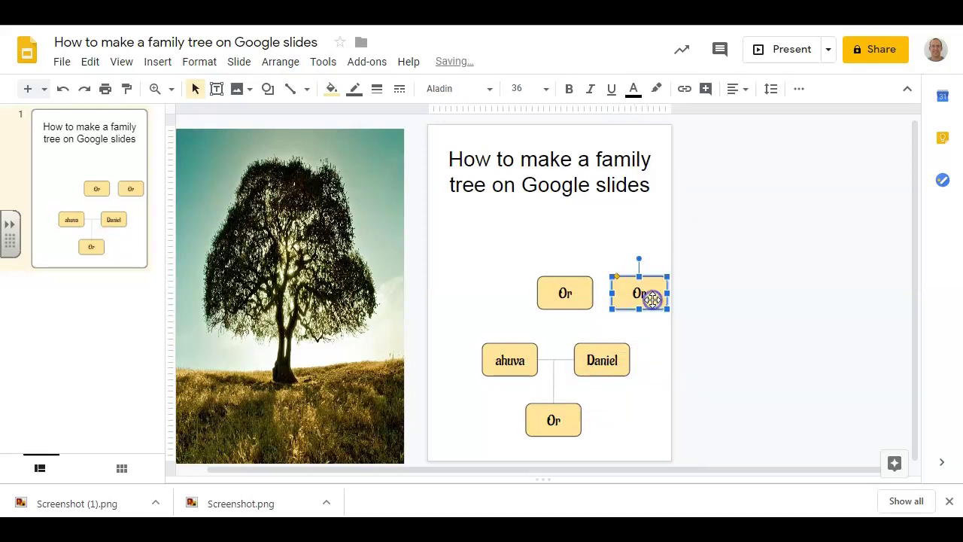
Rename the two new boxes 'Abe' and 'Pera'
double_click(565, 294)
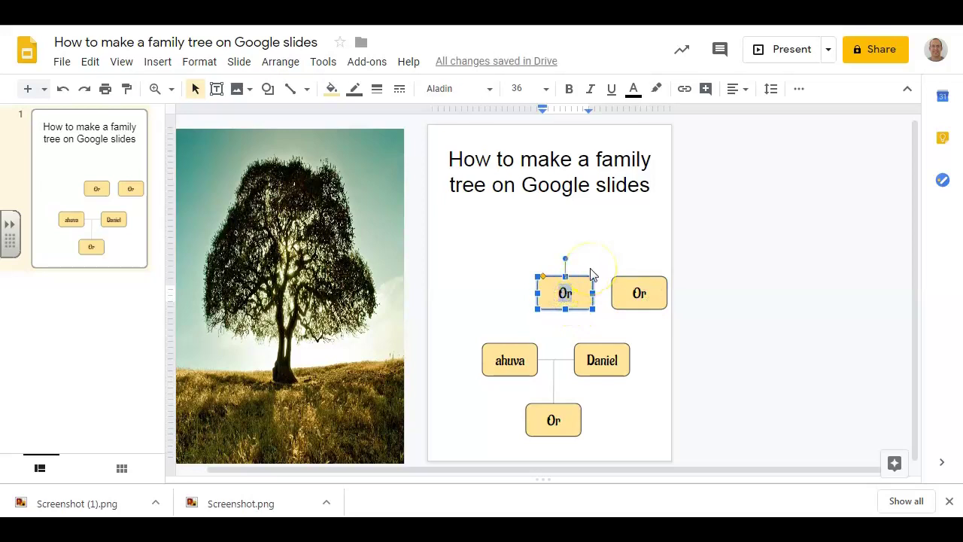
text(Abe)
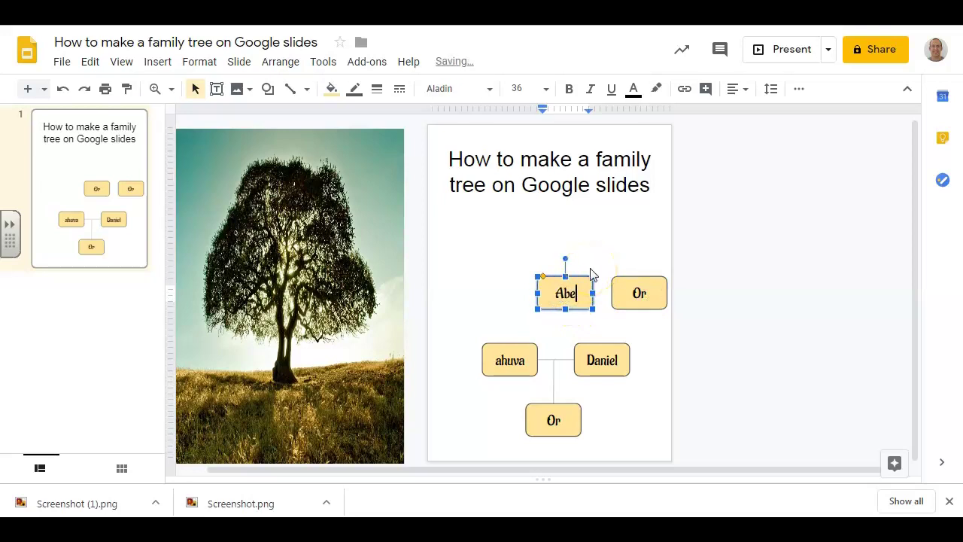
click(640, 292)
text(Pera)
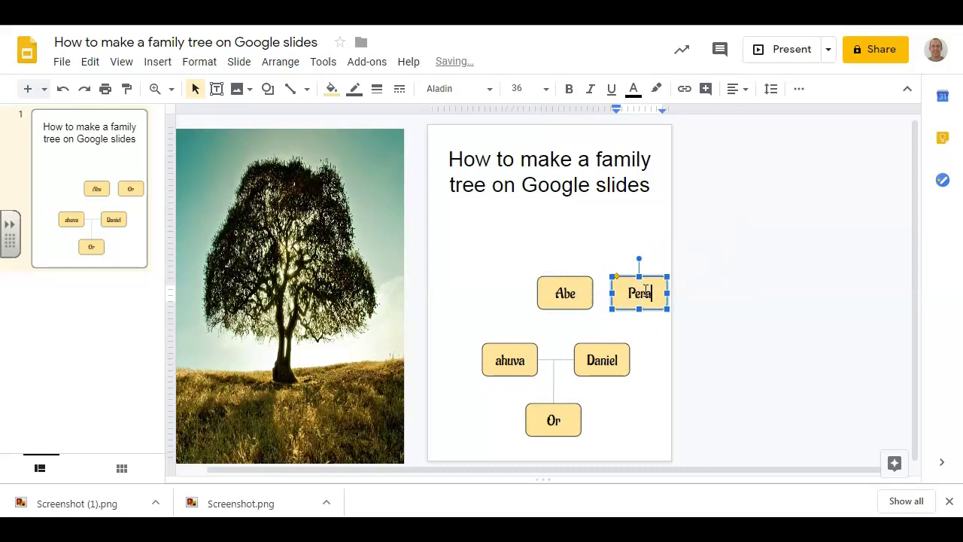
click(655, 337)
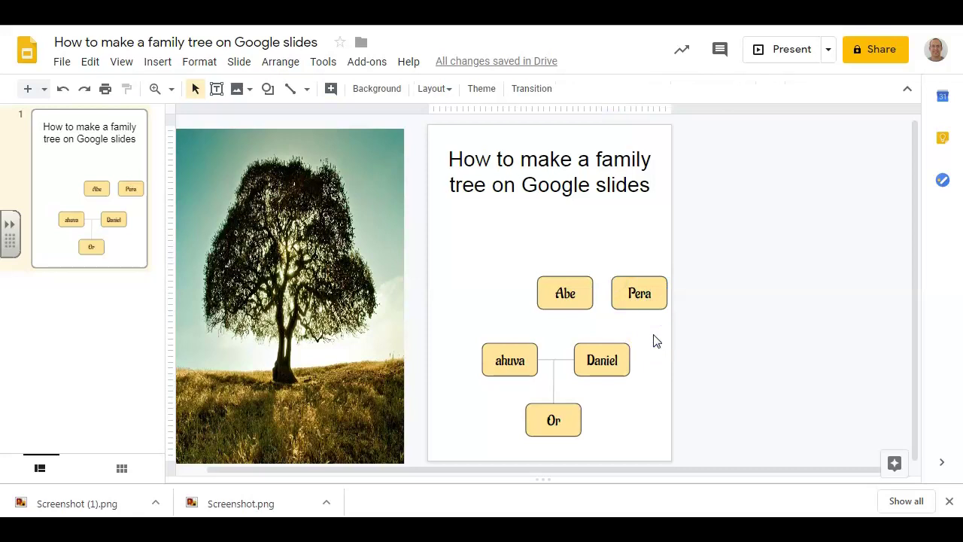
Join Pera to Abe with a straight line
click(292, 88)
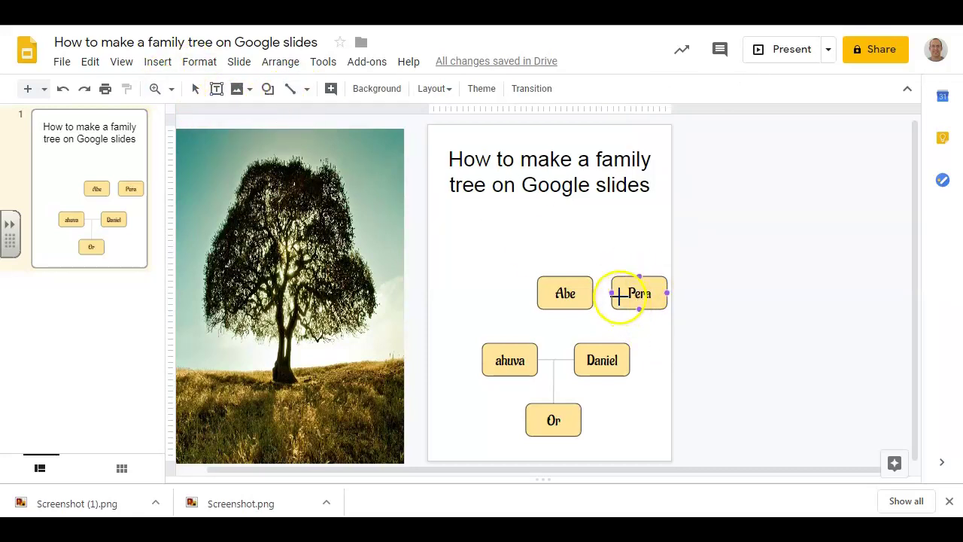
drag(617, 296, 612, 295)
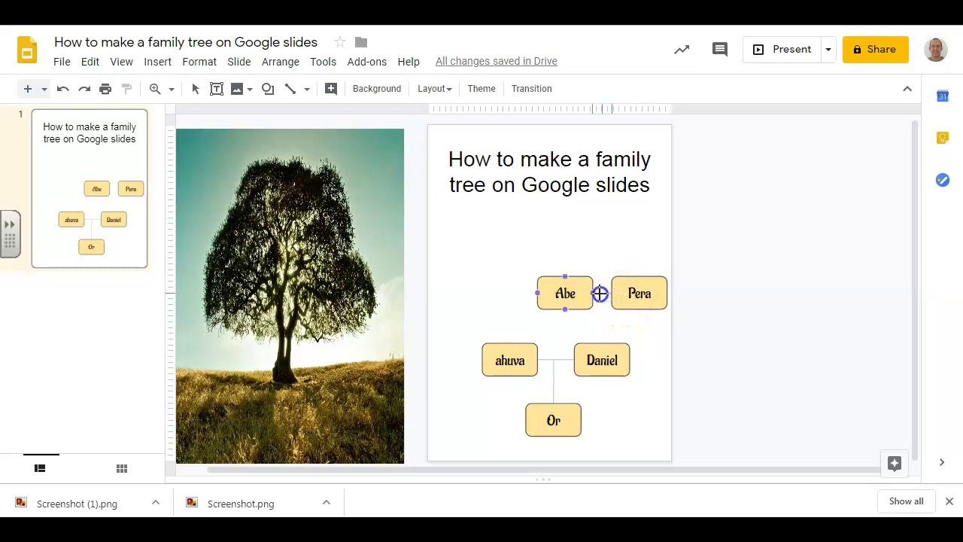
drag(593, 293, 593, 294)
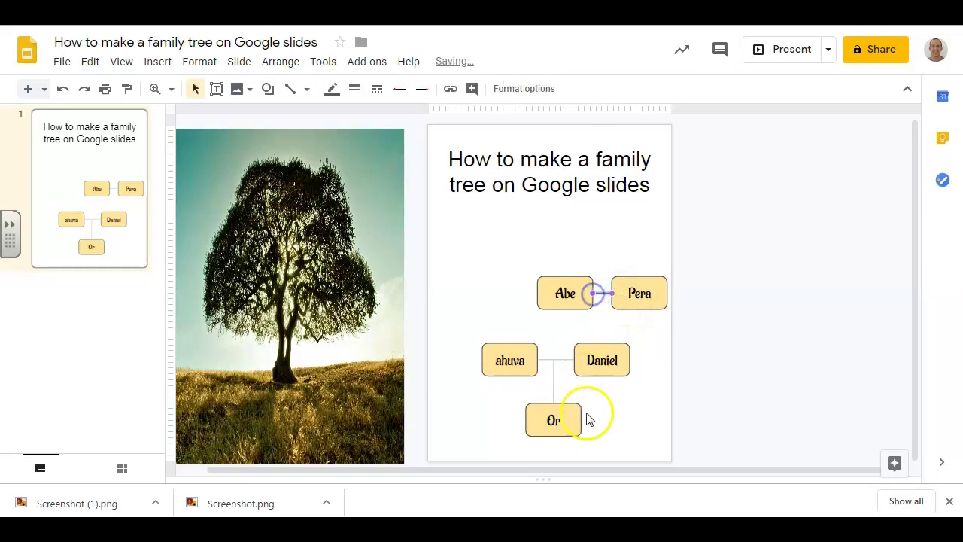
Nudge Abe slightly left and draw a vertical line from Daniel up to the Abe–Pera line
click(297, 98)
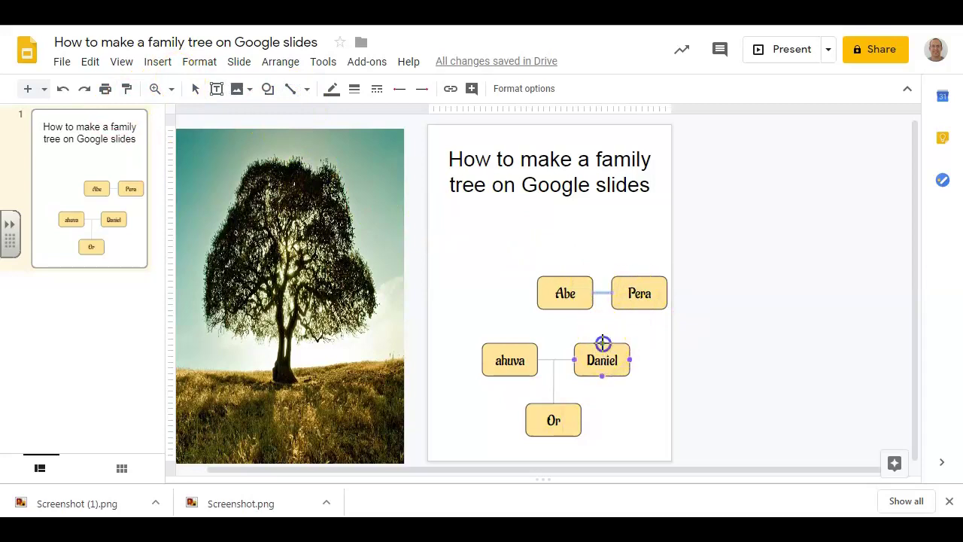
drag(603, 344, 599, 292)
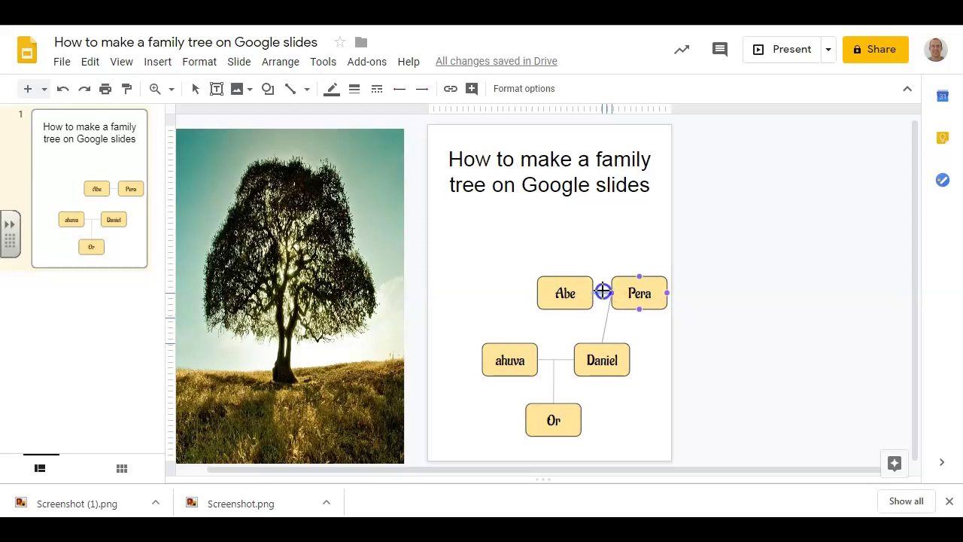
drag(599, 292, 603, 343)
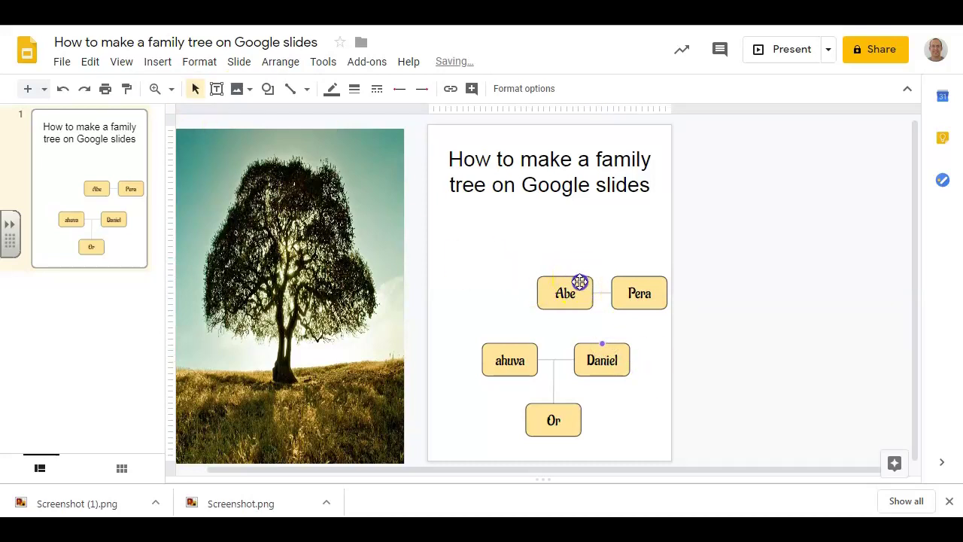
mouse_move(543, 285)
mouse_down()
mouse_move(563, 276)
mouse_move(547, 278)
mouse_up()
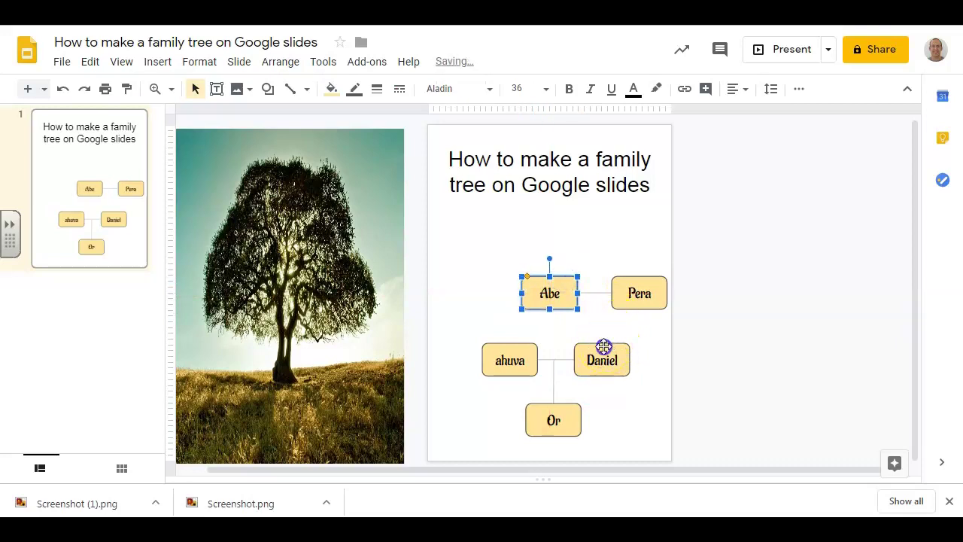
click(598, 334)
click(287, 88)
mouse_move(602, 344)
mouse_down()
mouse_move(589, 301)
mouse_move(603, 294)
mouse_up()
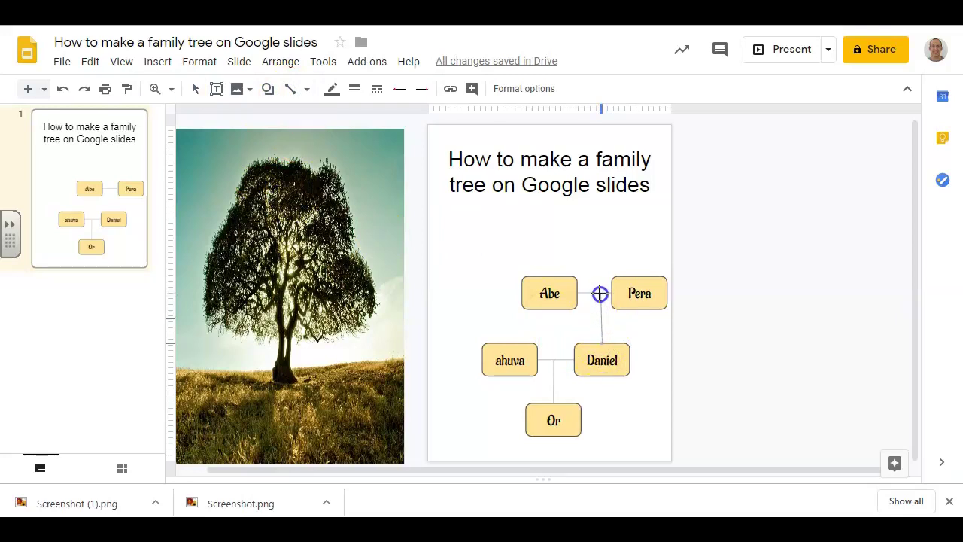
click(731, 352)
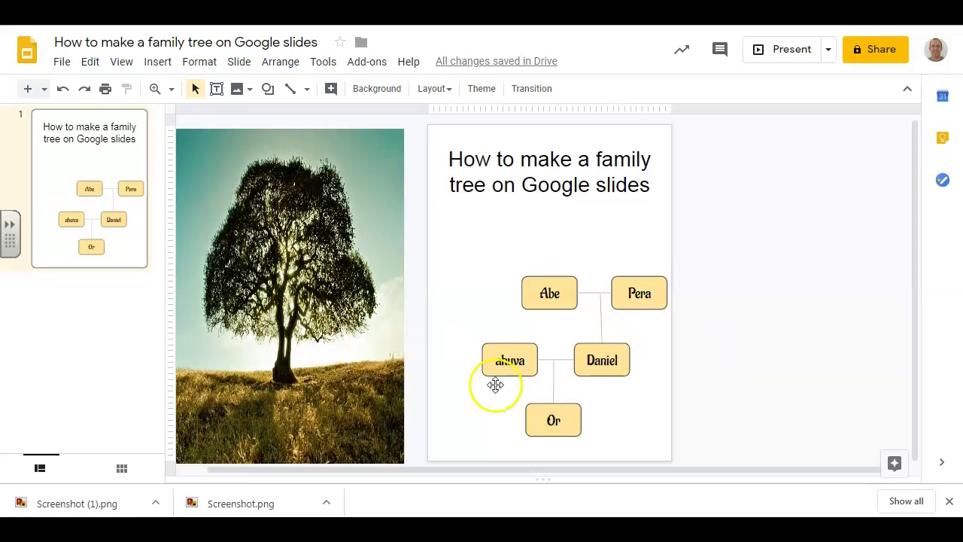
Fill the ahuva and Daniel boxes with a darker yellow
click(625, 352)
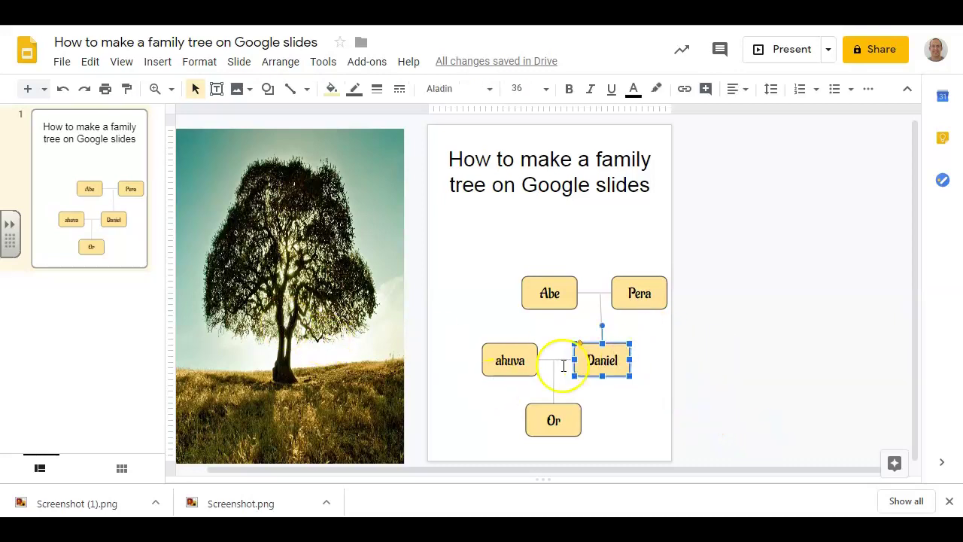
shift+click(535, 356)
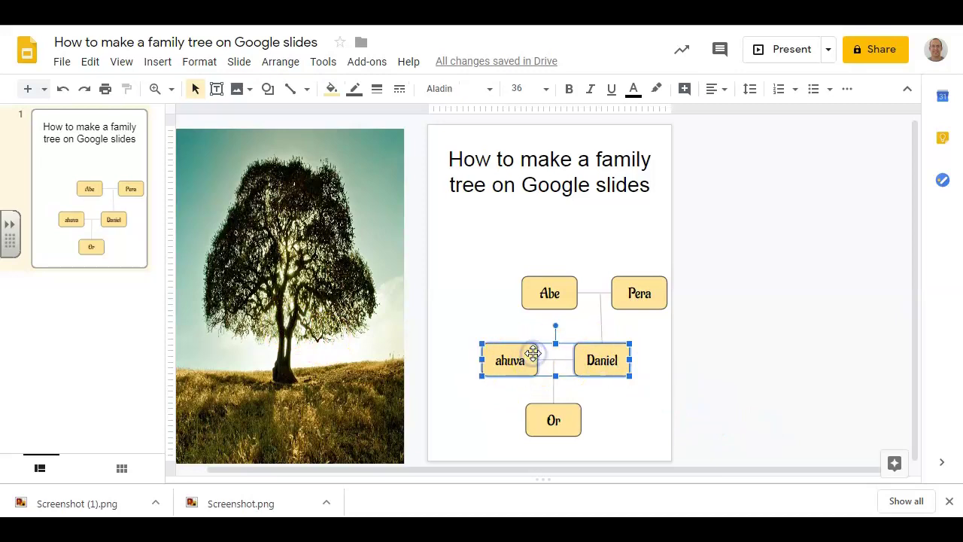
click(332, 90)
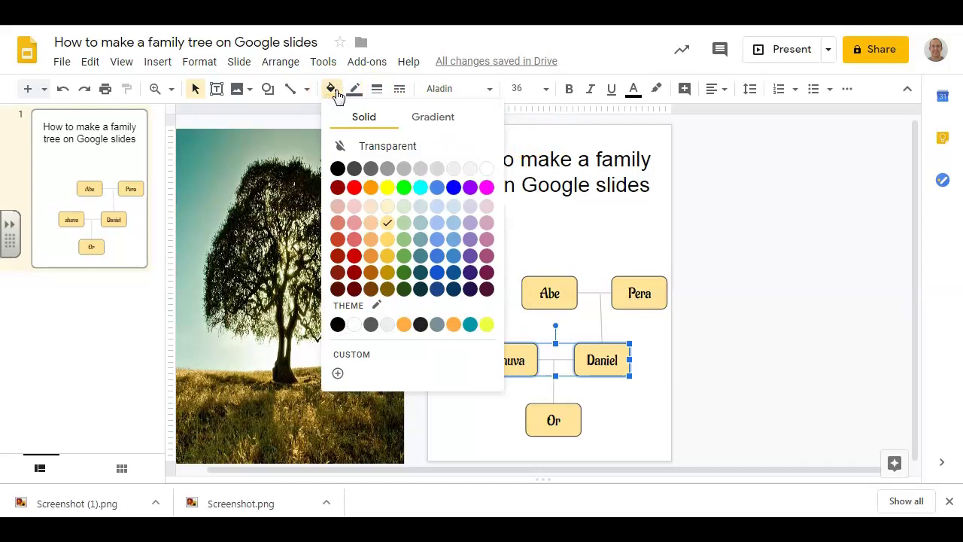
click(386, 257)
Fill the Abe and Pera boxes with goldenrod
click(565, 293)
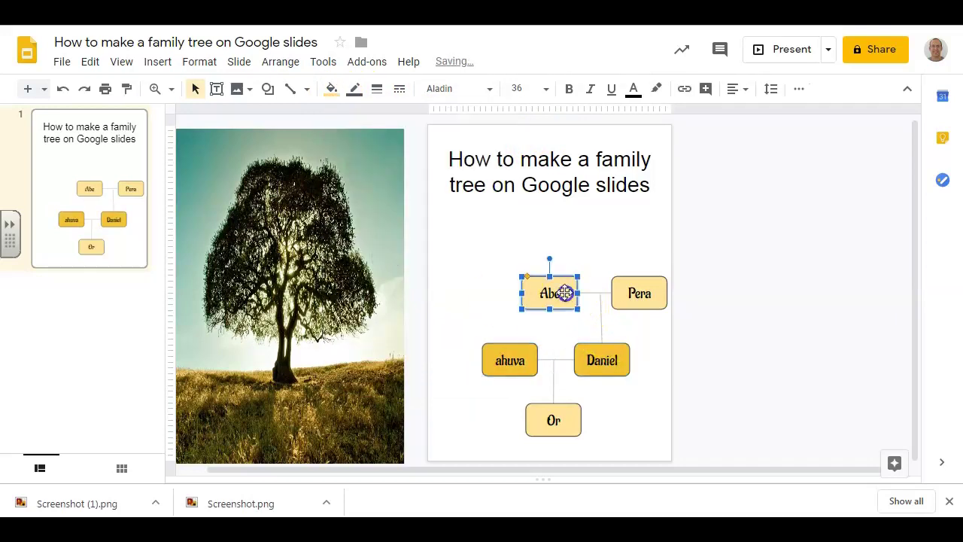
shift+click(644, 292)
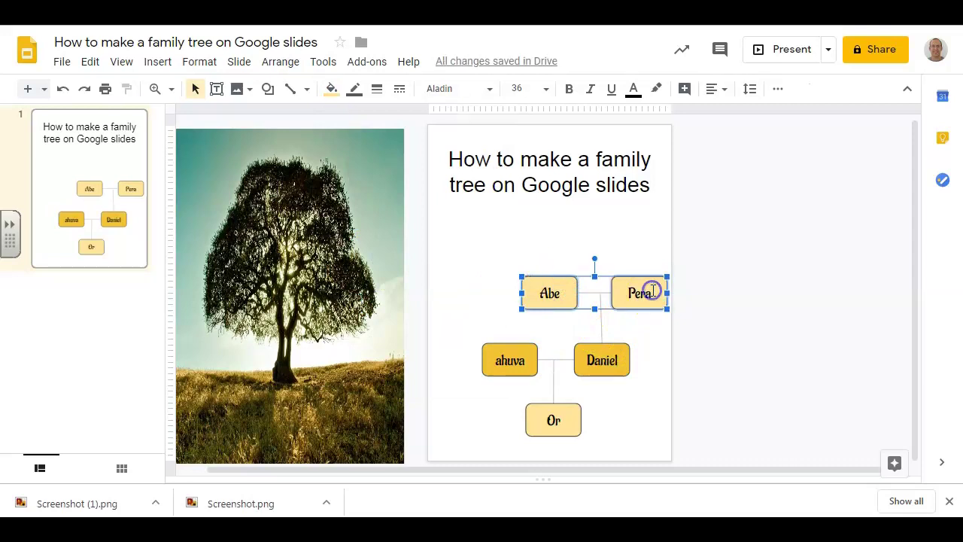
click(333, 90)
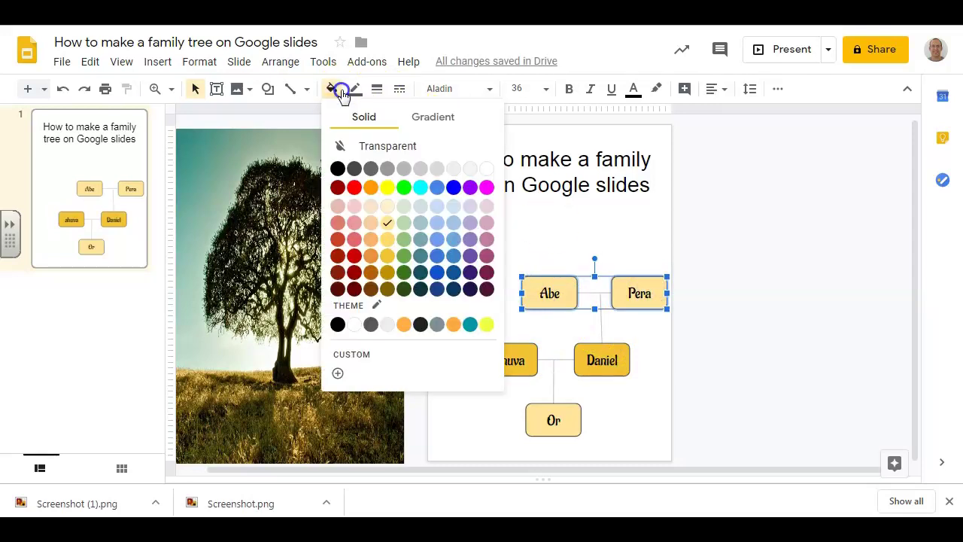
click(387, 288)
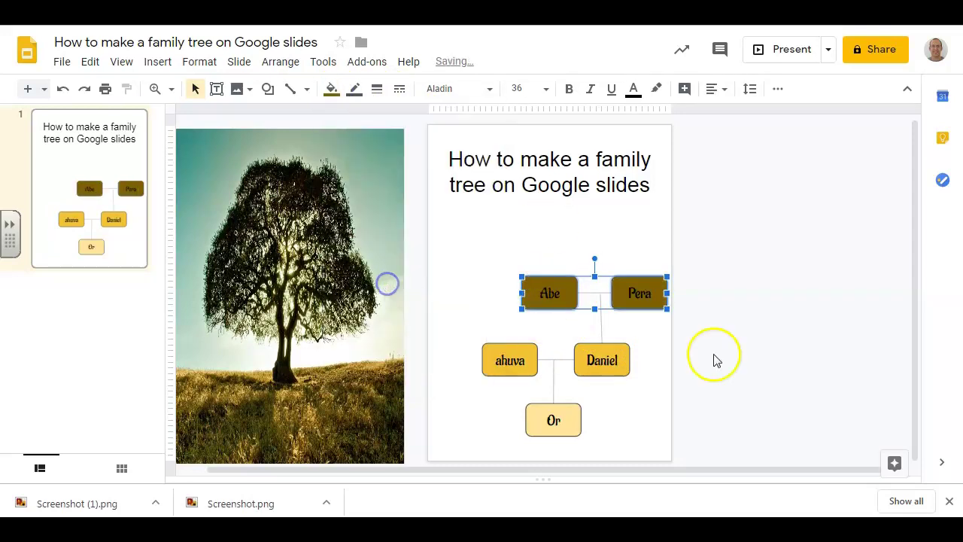
click(332, 89)
click(390, 276)
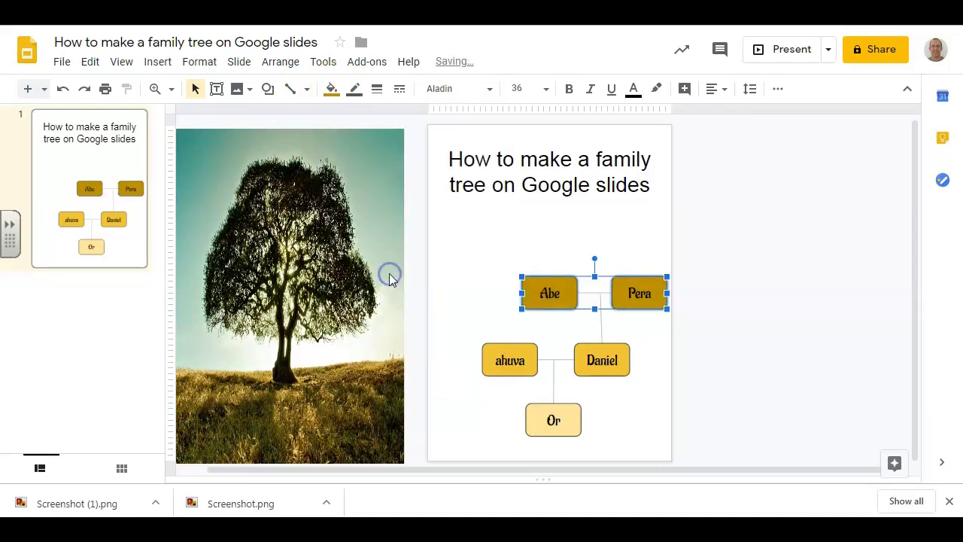
click(561, 418)
click(759, 344)
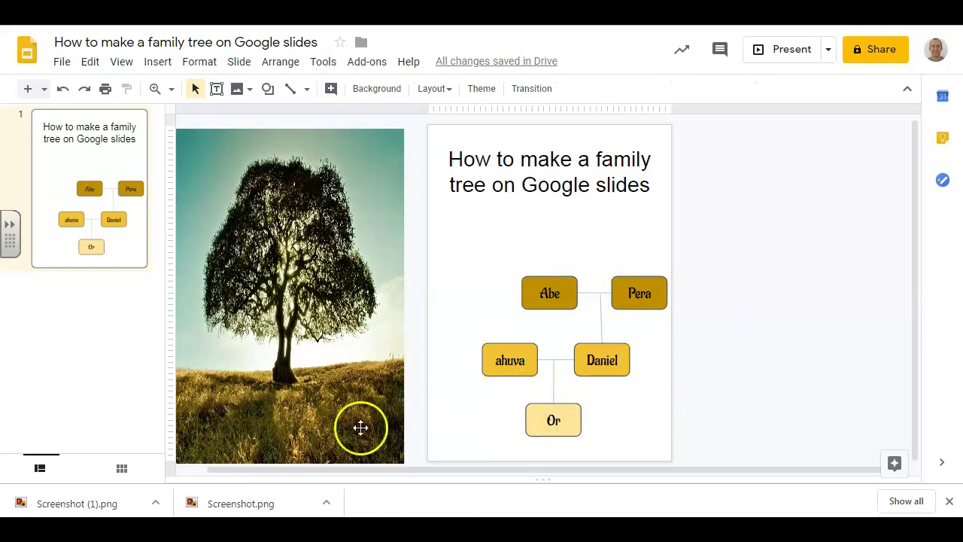
drag(312, 390, 570, 388)
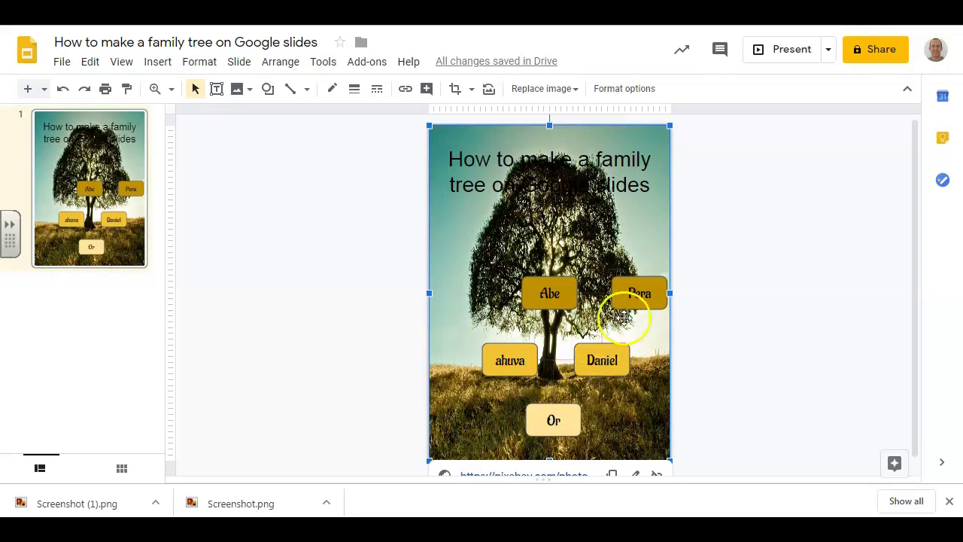
drag(632, 230, 349, 221)
click(819, 294)
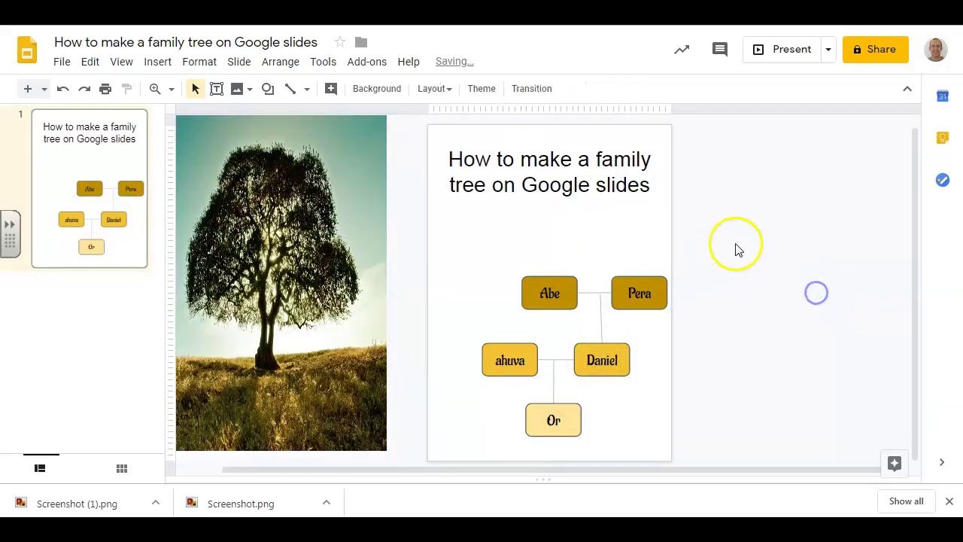
Give all family tree boxes and lines a thicker blue border
drag(753, 237, 420, 462)
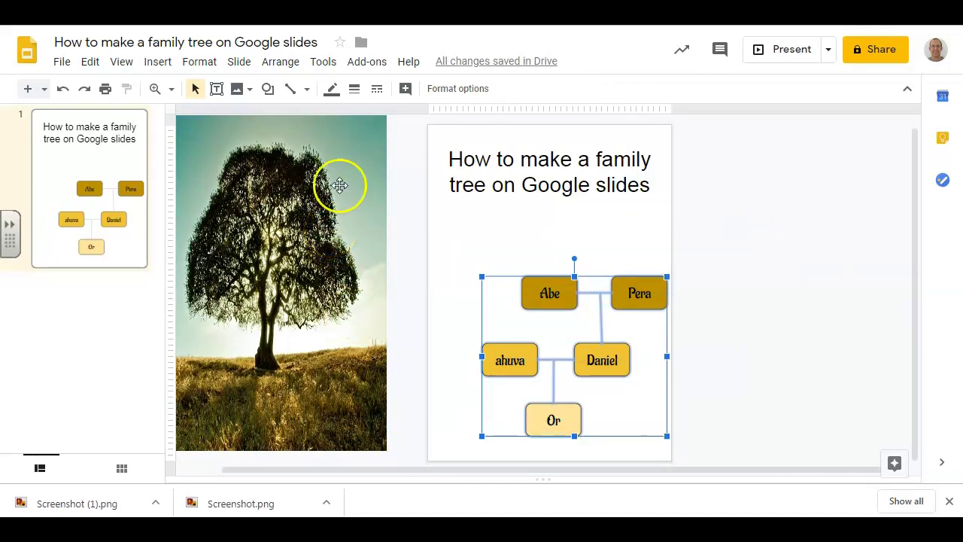
click(351, 90)
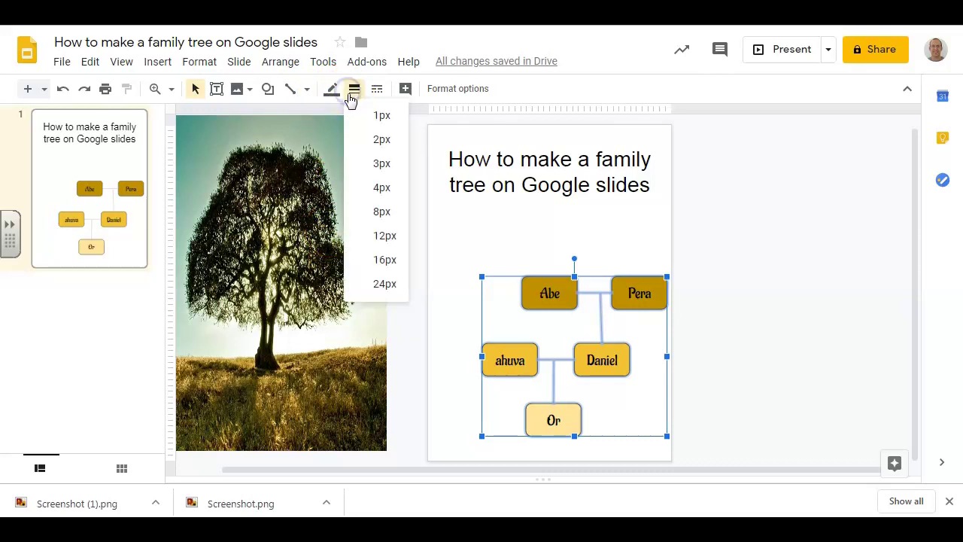
click(371, 211)
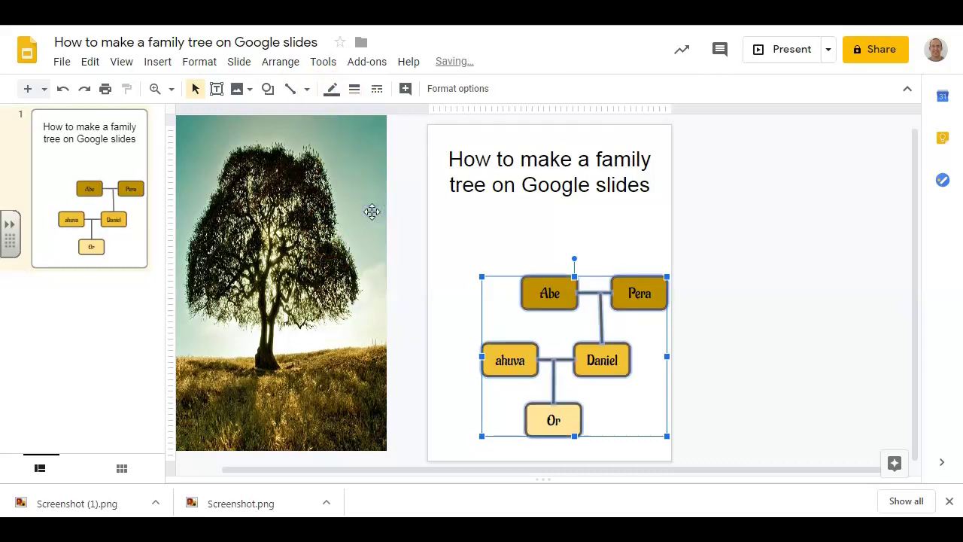
click(334, 92)
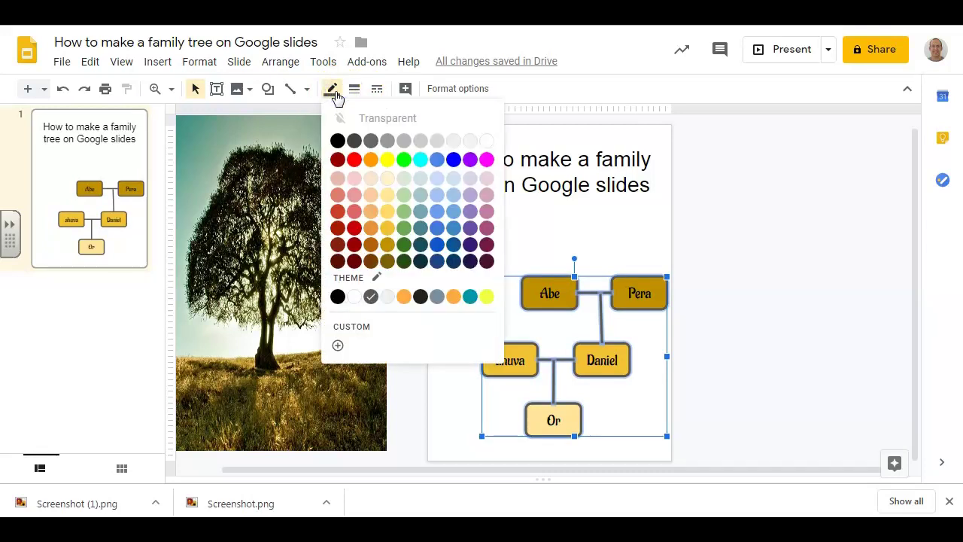
click(439, 249)
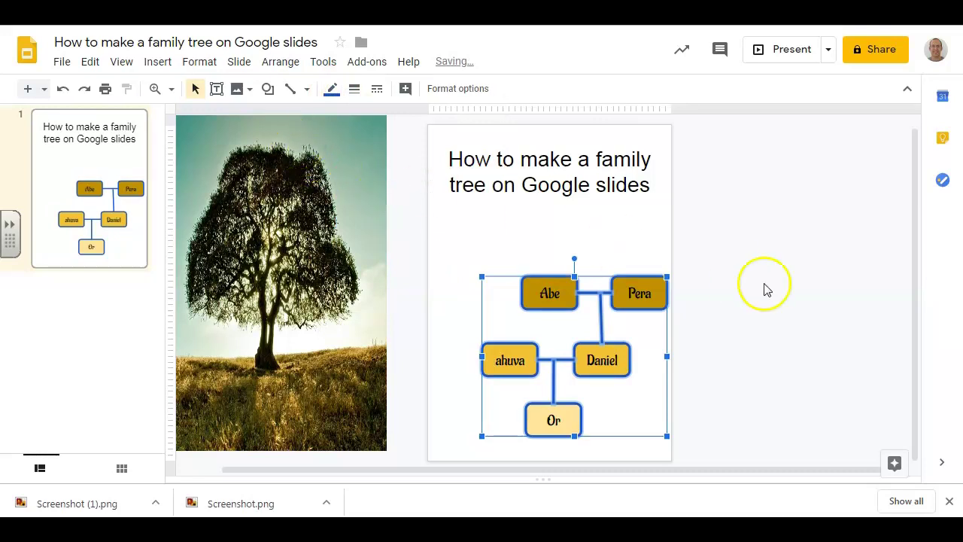
click(786, 292)
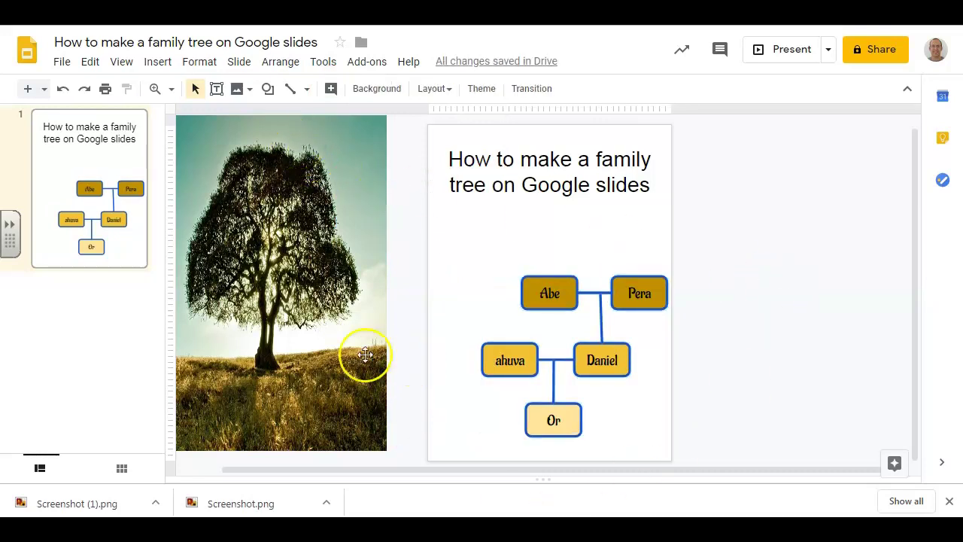
Move the tree photo onto the slide as a backdrop and retitle the slide 'Family Tree'
drag(354, 359, 606, 363)
click(753, 386)
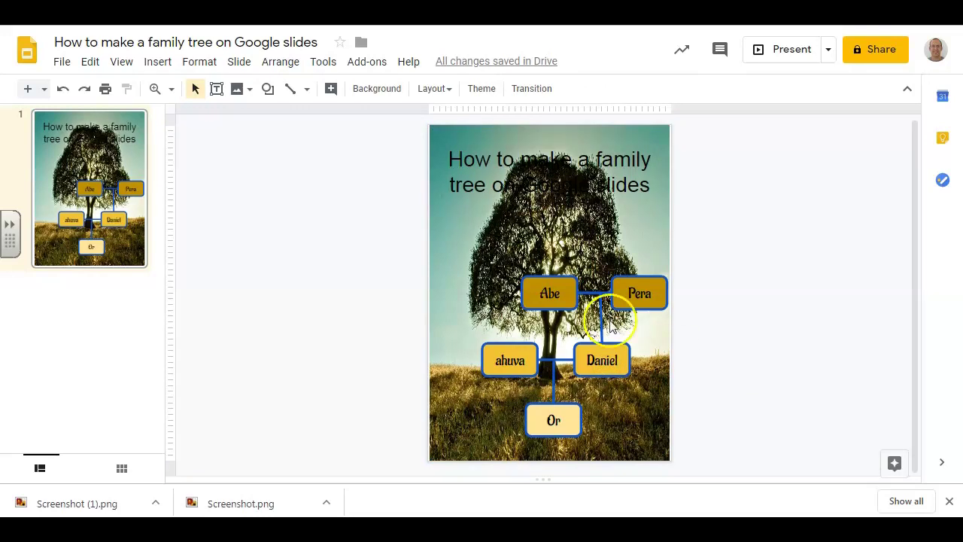
triple_click(542, 157)
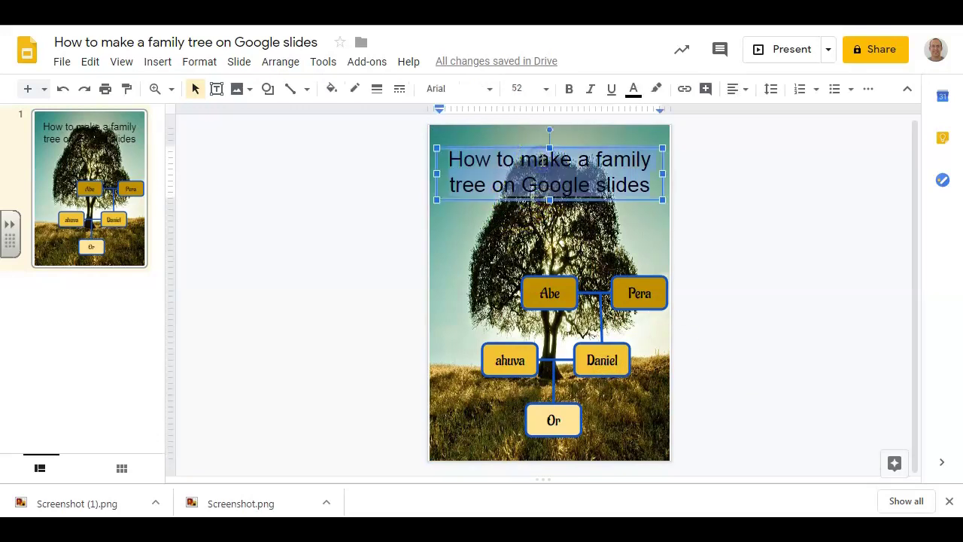
key(BackSpace)
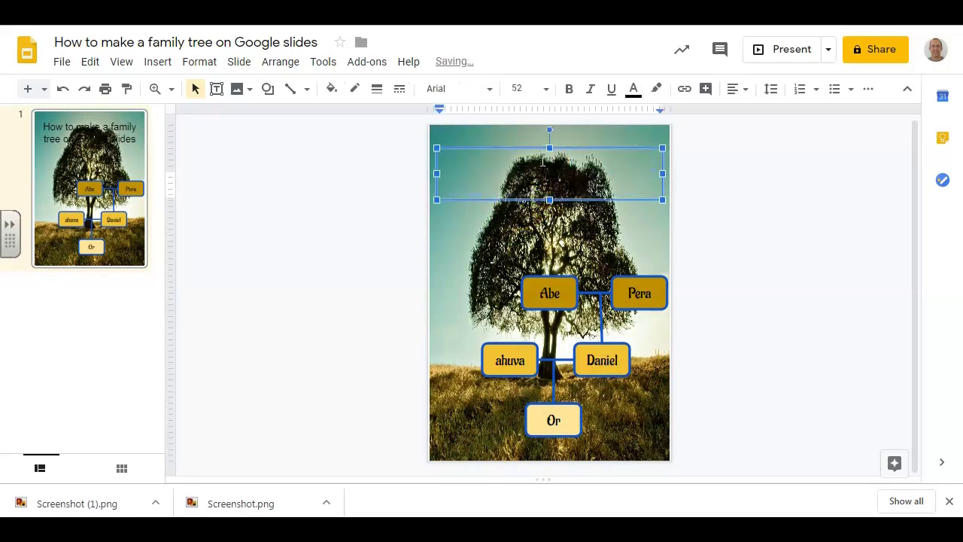
click(549, 143)
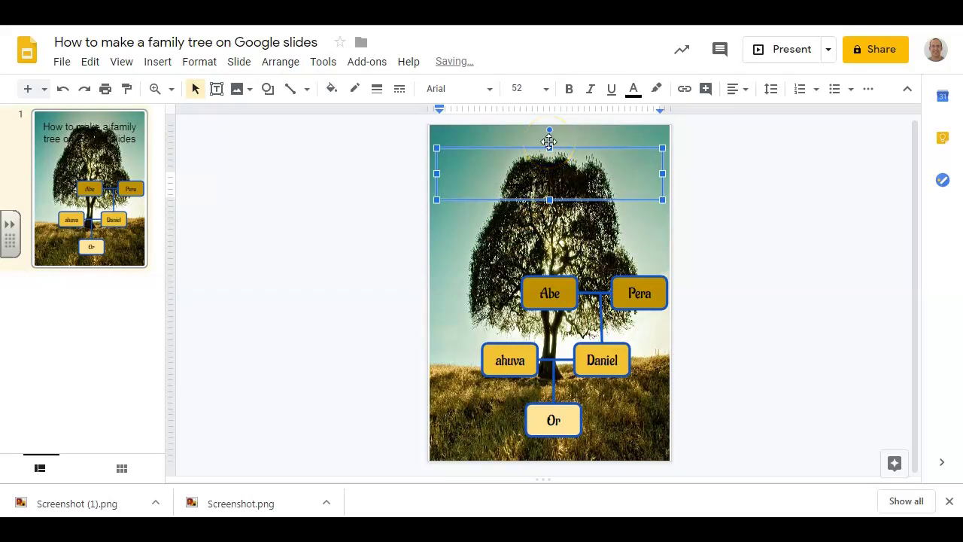
text(Family Tree)
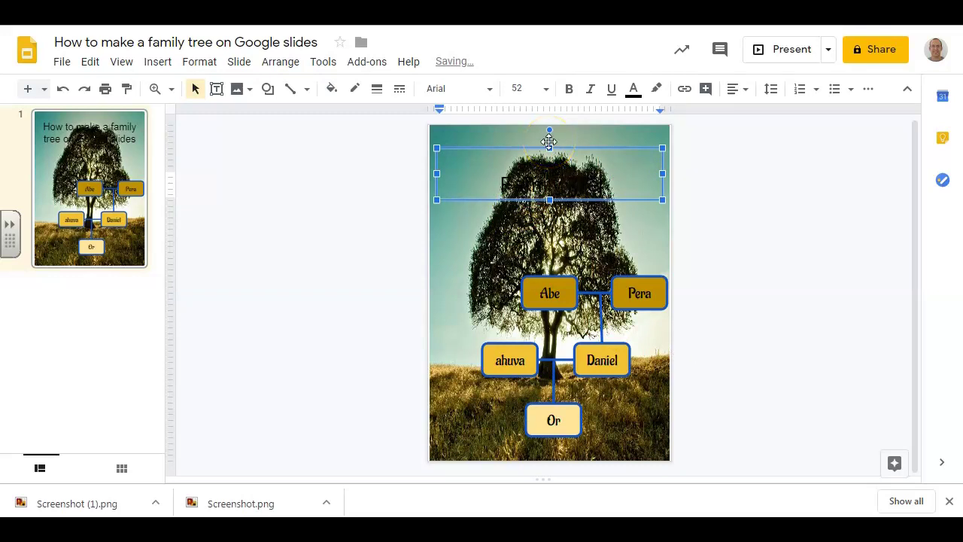
Make the 'Family Tree' title text white
click(536, 168)
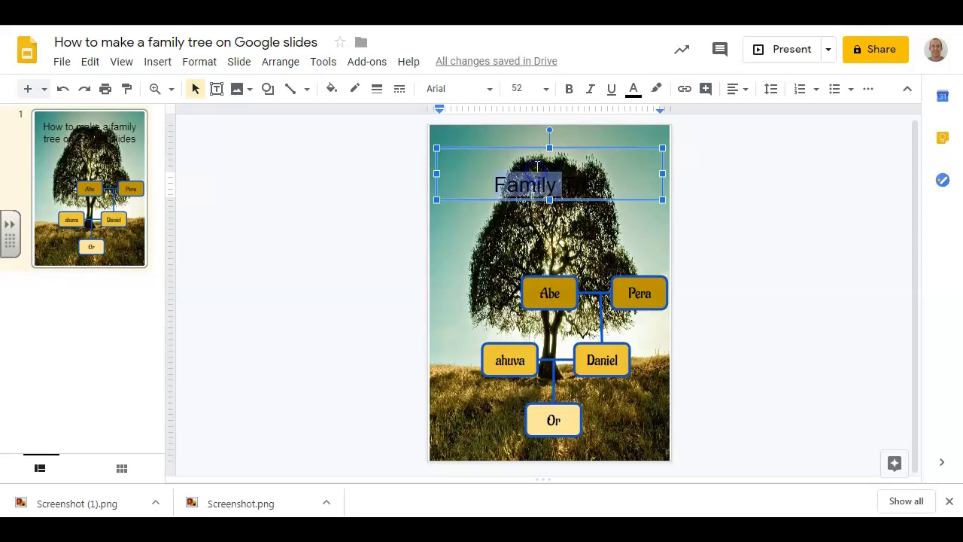
drag(598, 179, 630, 183)
double_click(527, 187)
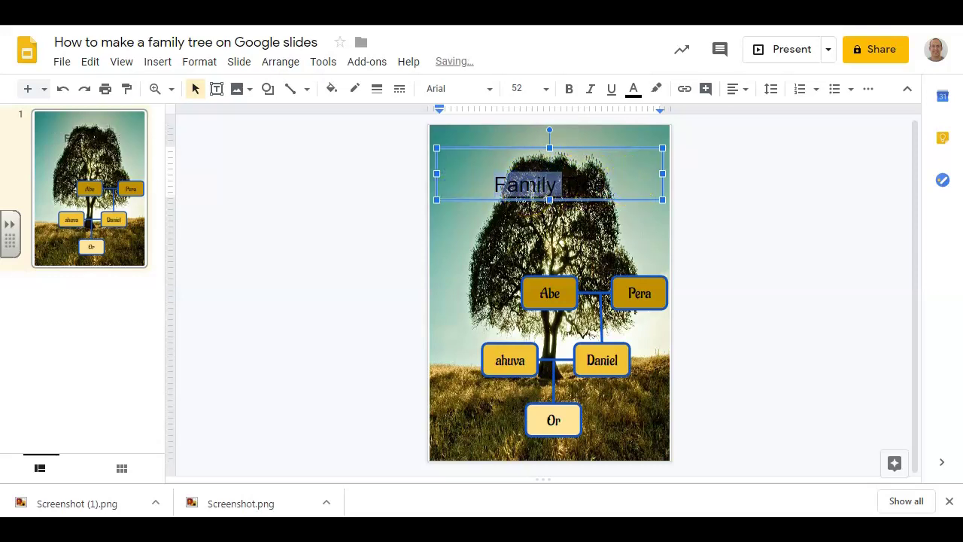
click(530, 186)
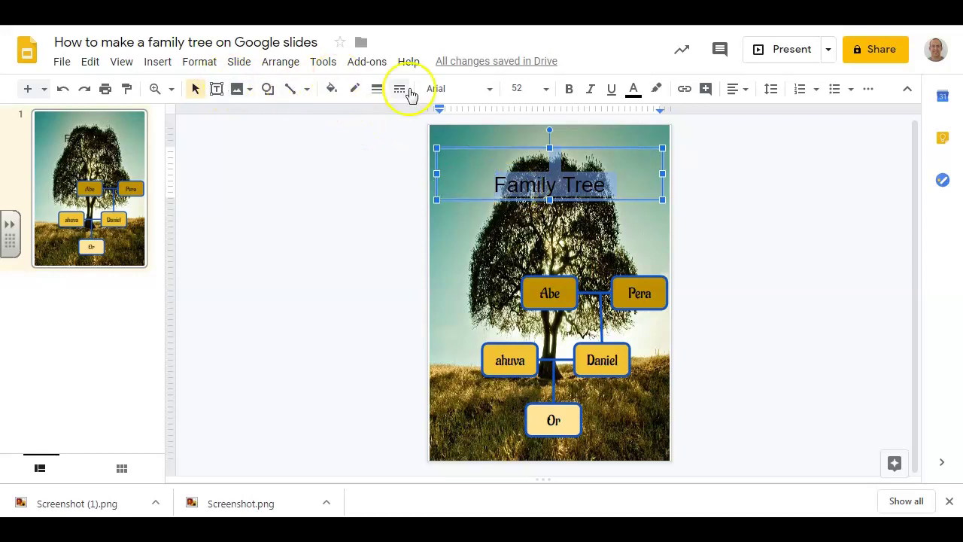
click(634, 89)
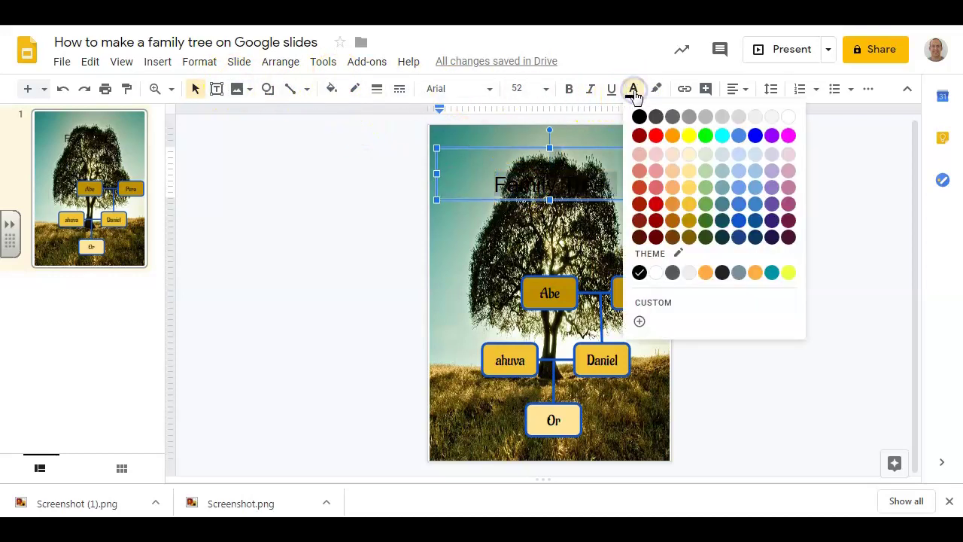
click(789, 118)
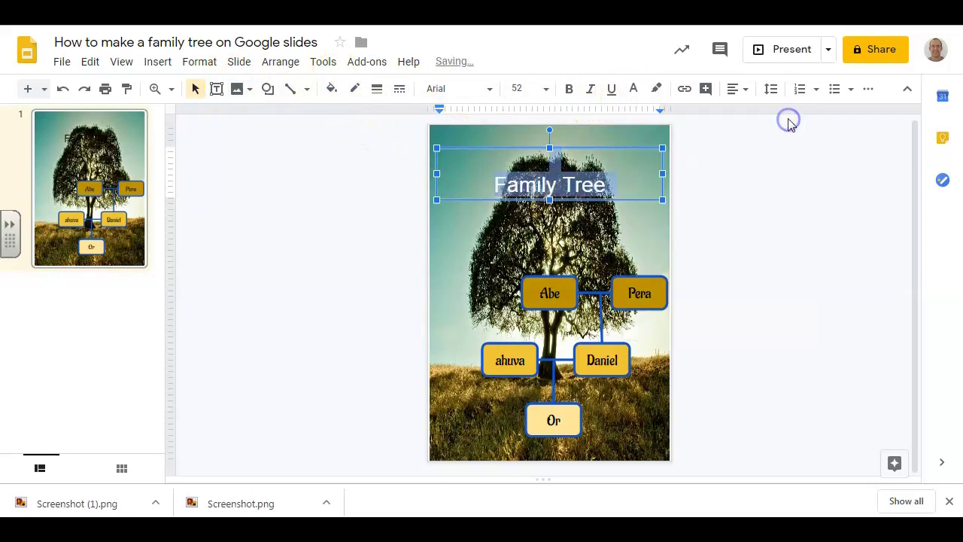
click(761, 197)
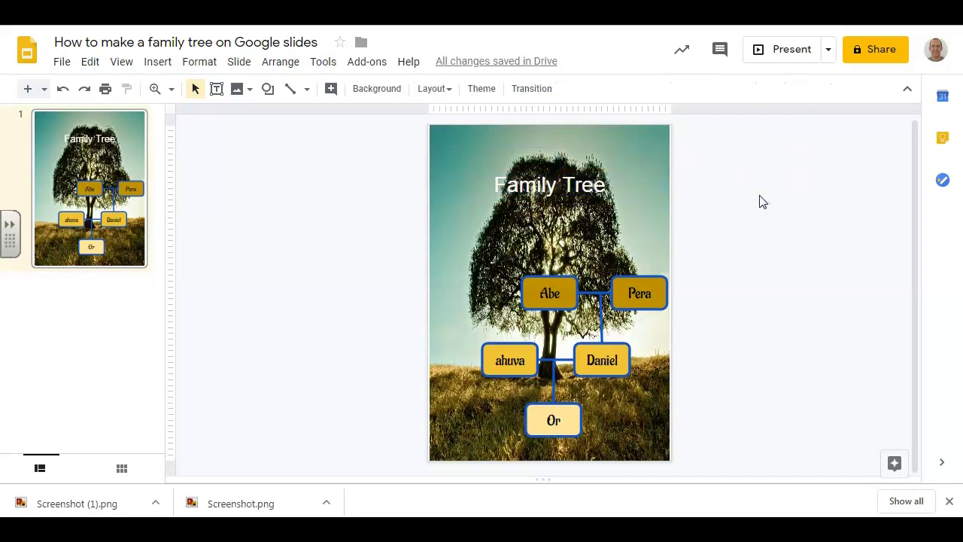